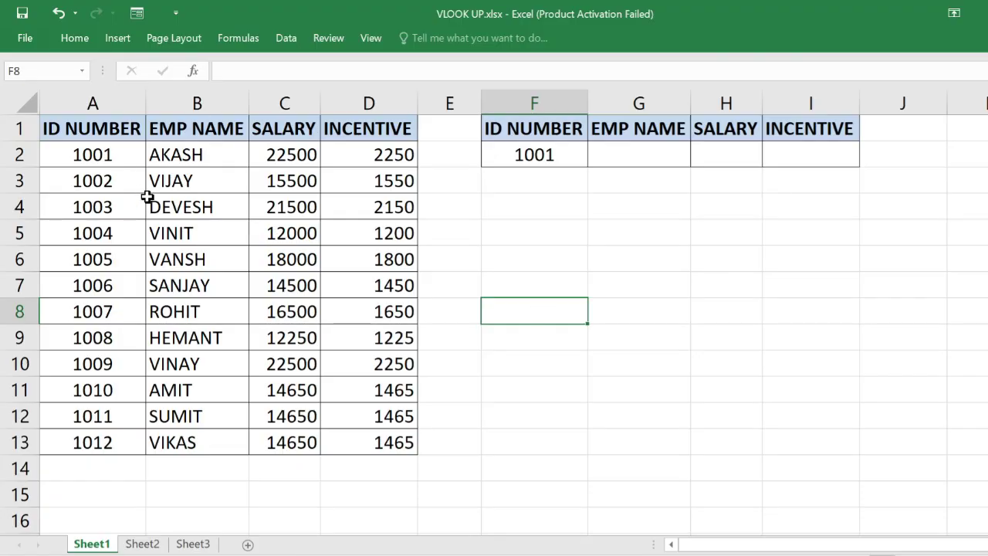
- Examine the source table's ID NUMBER, EMP NAME, SALARY and INCENTIVE columns and the matching lookup cells F2 to I2
{"action": "left_click", "coordinate": [110, 96]}
{"action": "left_click_drag", "start_coordinate": [110, 94], "coordinate": [170, 98]}
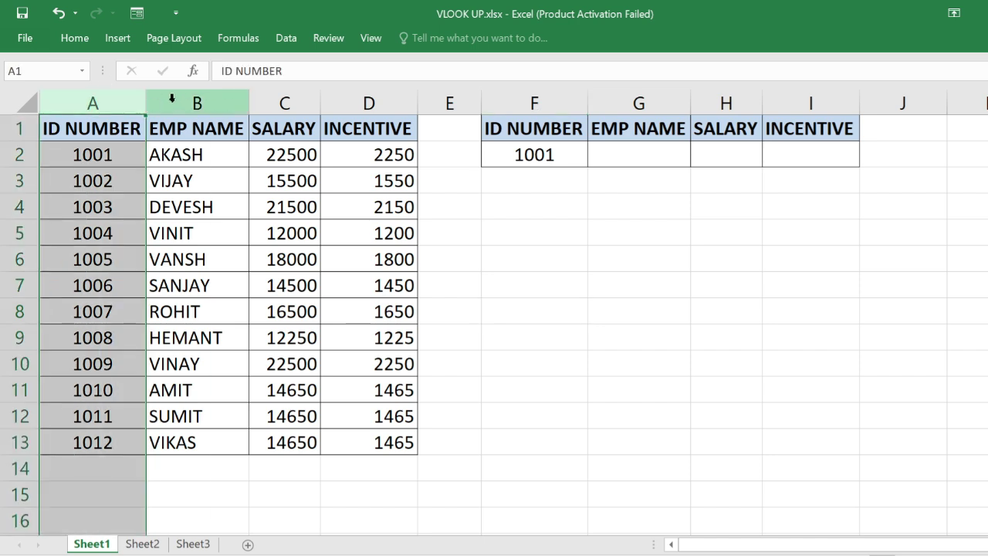
{"action": "left_click", "coordinate": [177, 102]}
{"action": "left_click", "coordinate": [282, 103]}
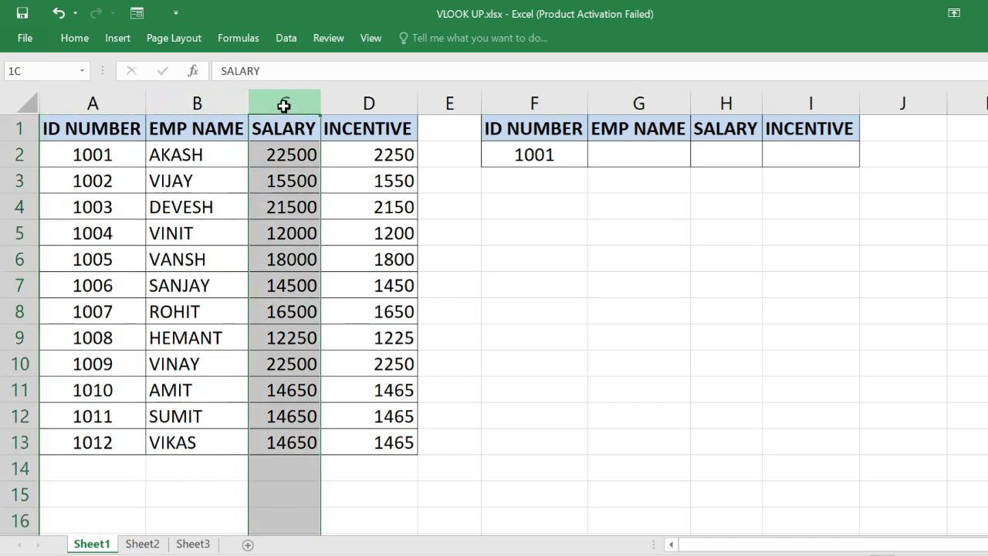
{"action": "left_click", "coordinate": [370, 102]}
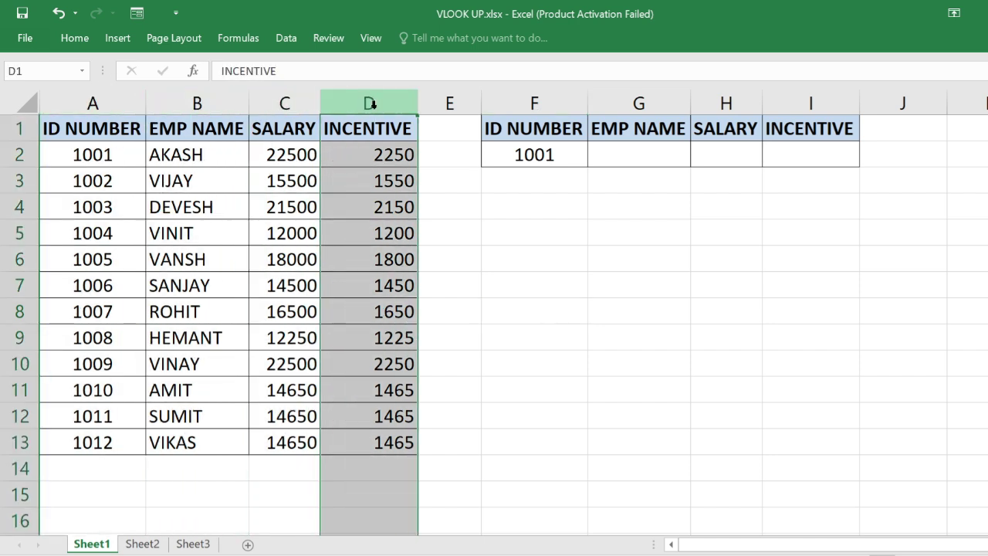
{"action": "left_click", "coordinate": [568, 159]}
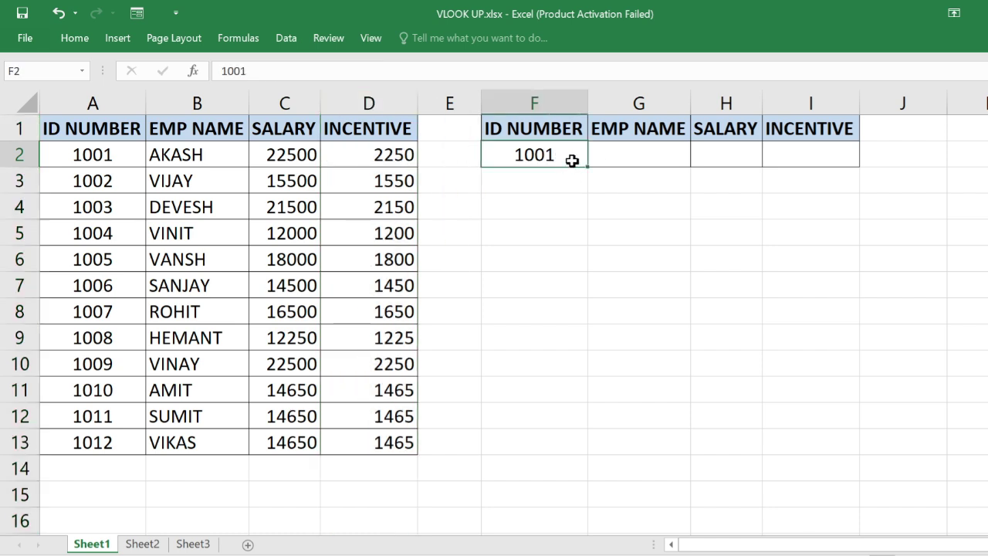
{"action": "left_click", "coordinate": [618, 155]}
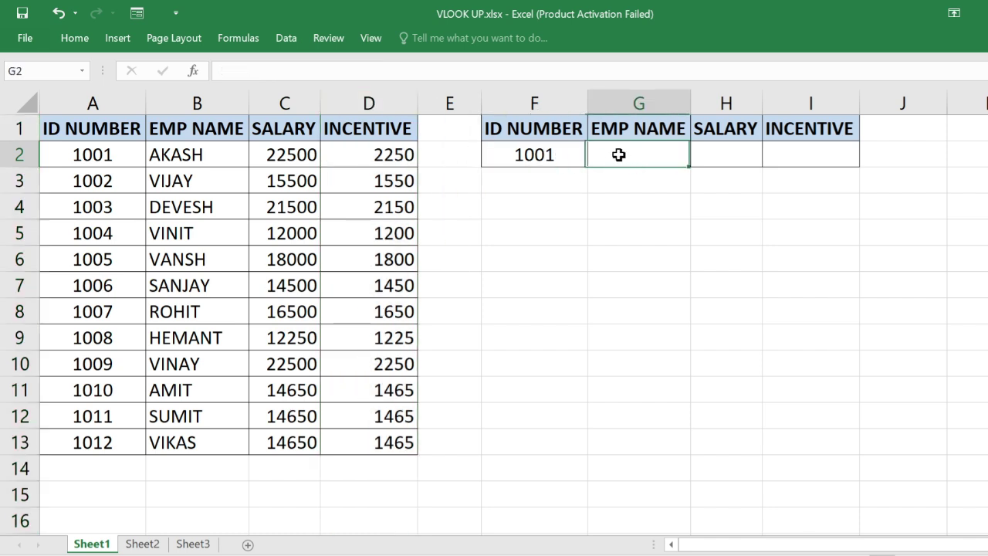
{"action": "left_click", "coordinate": [712, 149]}
{"action": "left_click", "coordinate": [784, 150]}
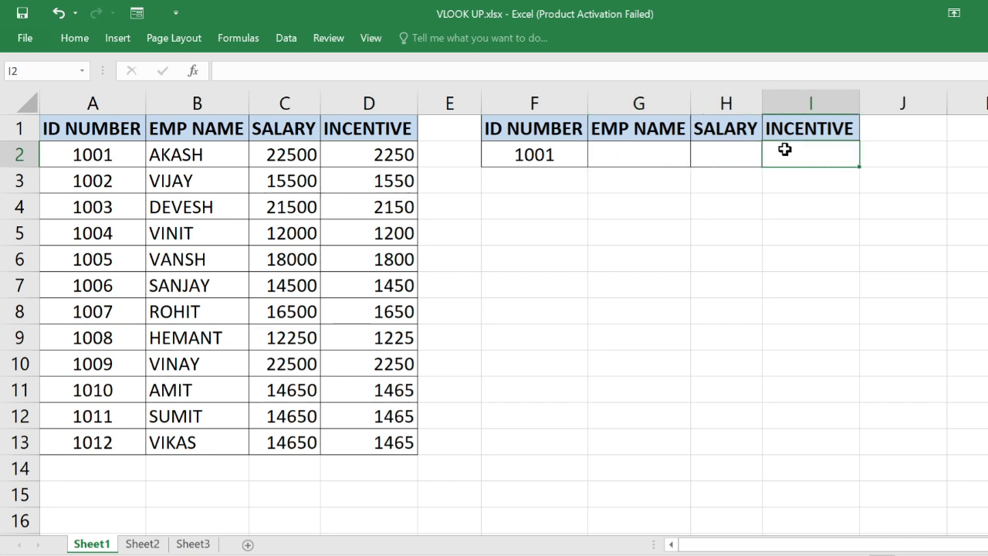
{"action": "left_click", "coordinate": [639, 236]}
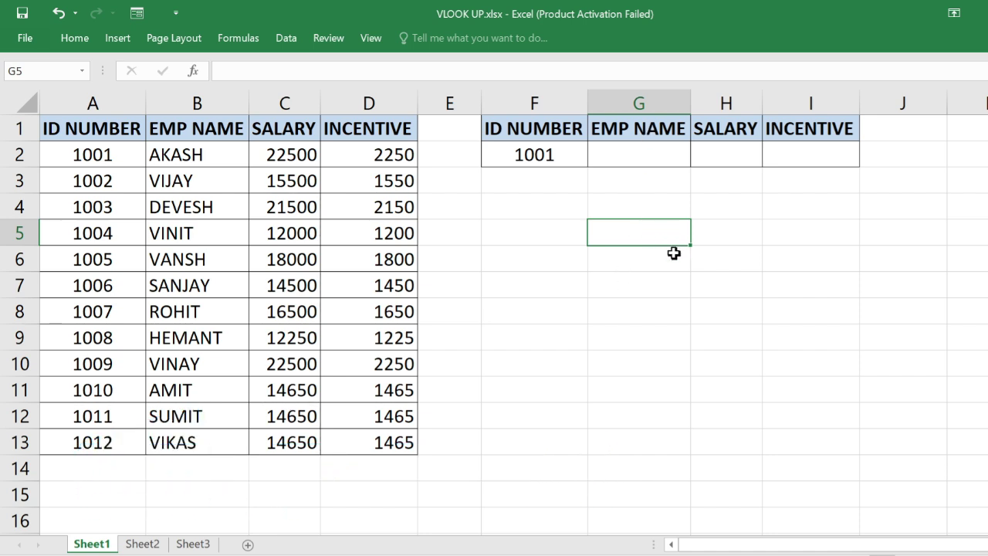
- Begin a VLOOKUP formula in G2 under EMP NAME, with the absolute reference $F$2 as the lookup value
{"action": "left_click", "coordinate": [637, 157]}
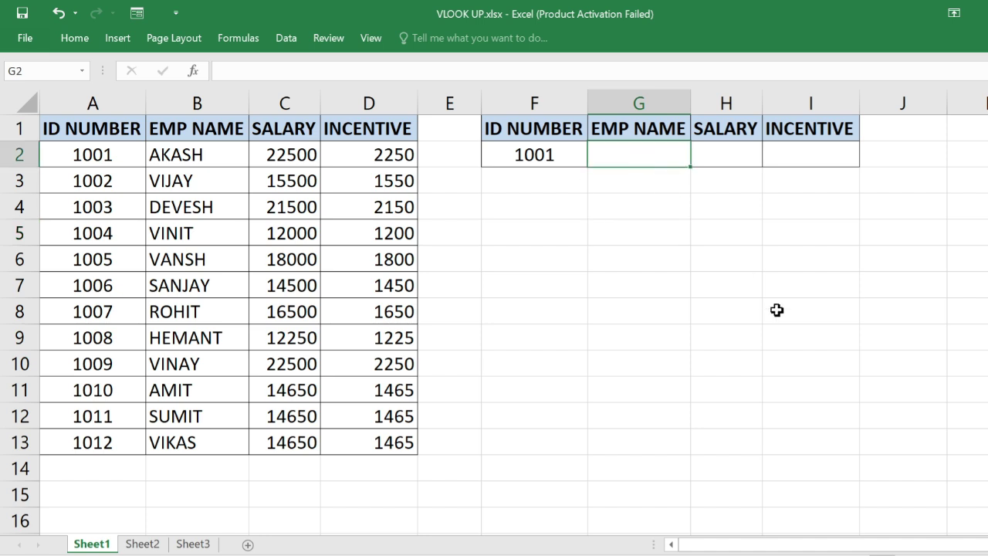
{"action": "type", "text": "="}
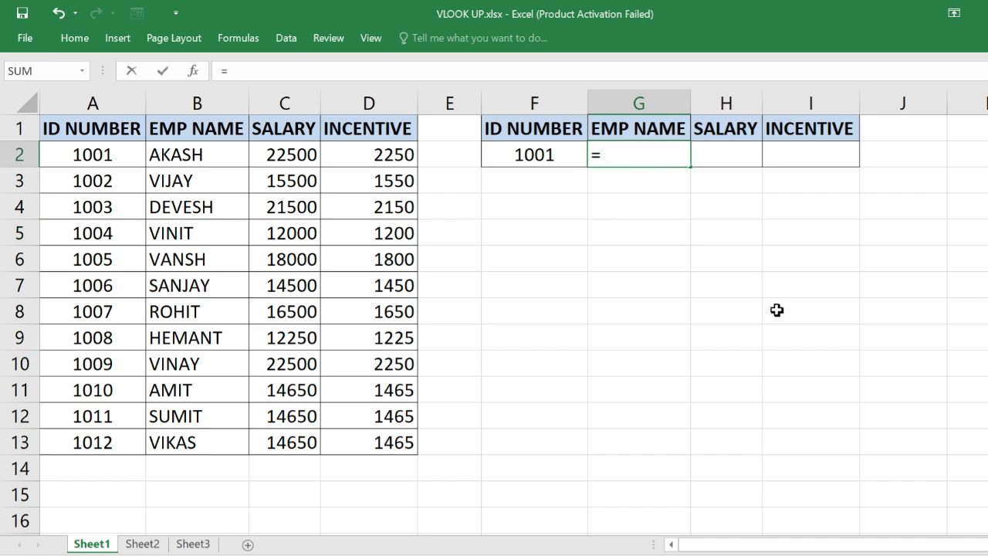
{"action": "type", "text": "VL"}
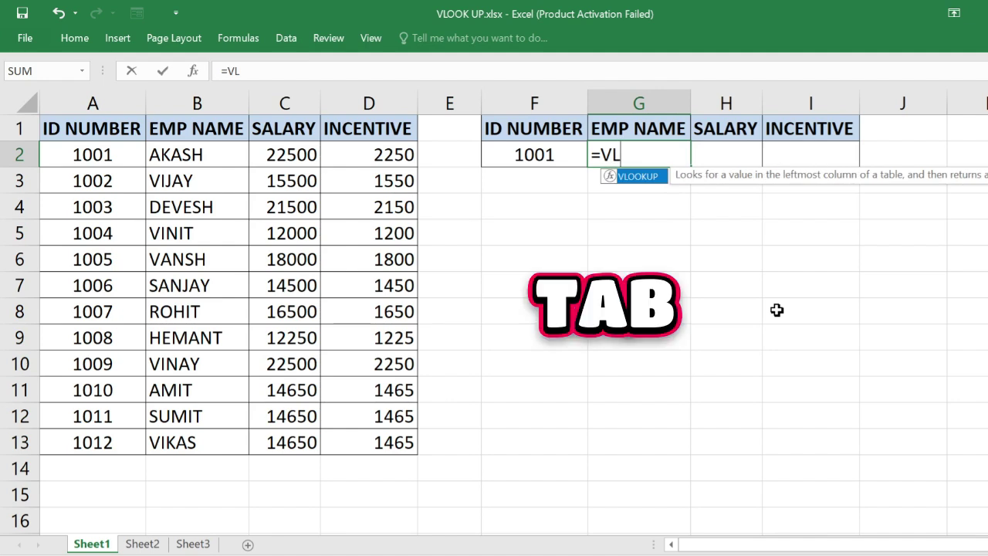
{"action": "key", "text": "Tab"}
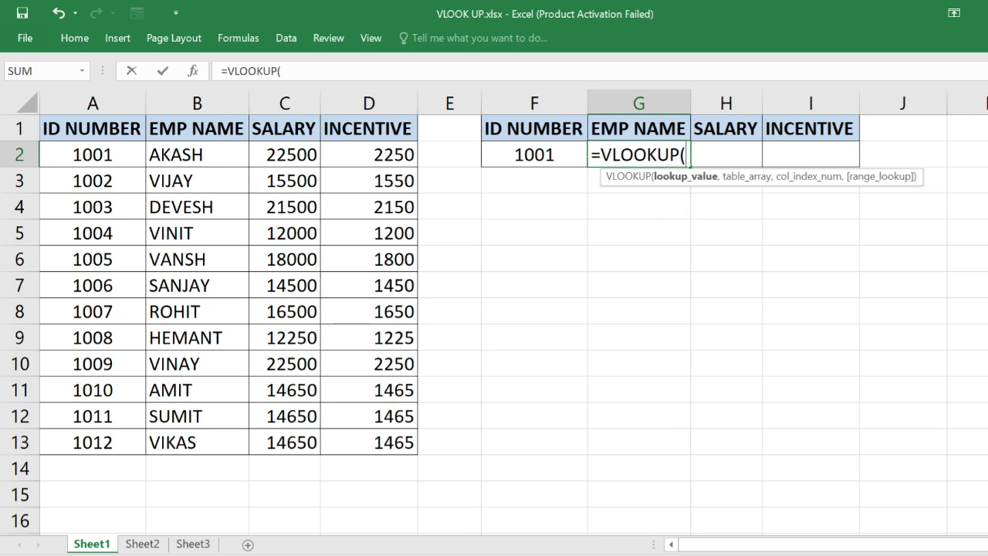
{"action": "left_click", "coordinate": [545, 157]}
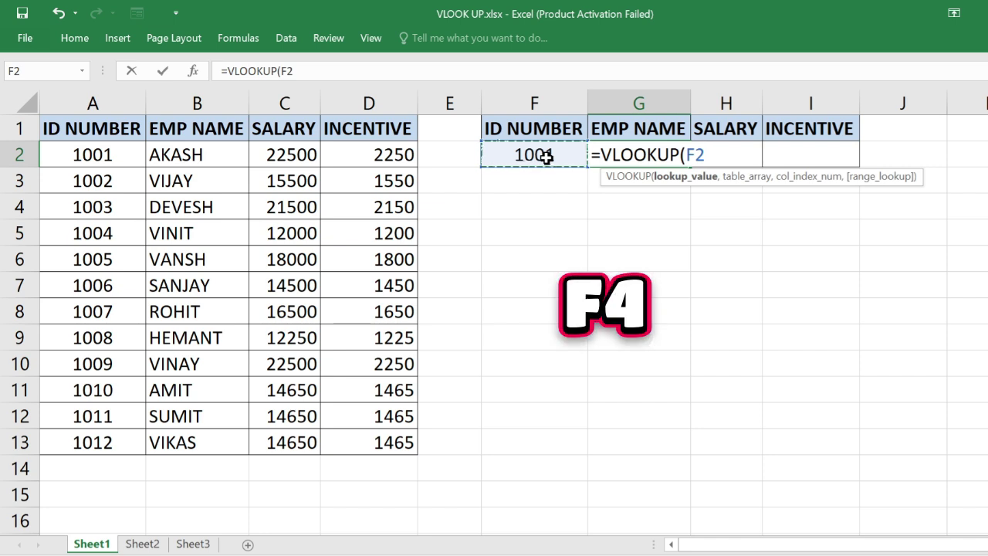
{"action": "key", "text": "F4"}
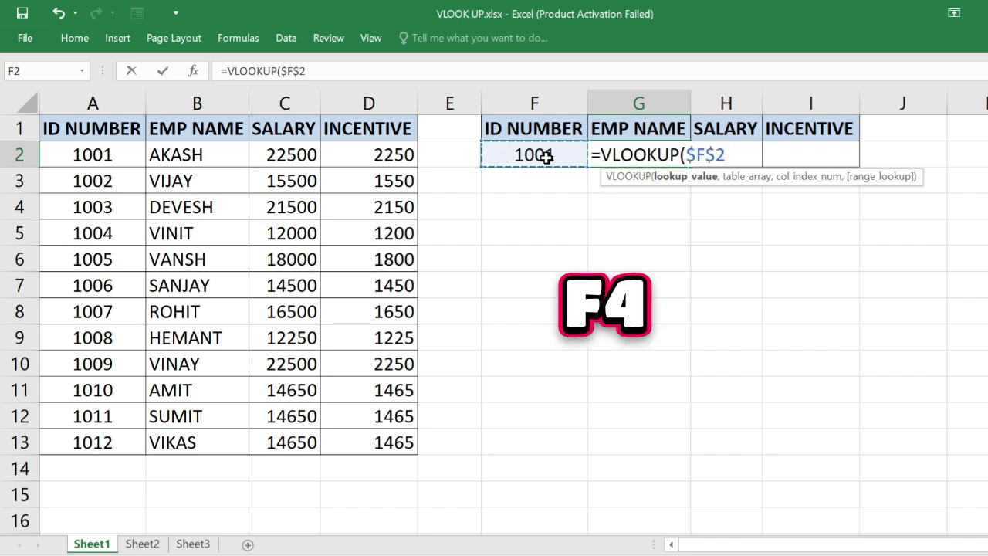
{"action": "type", "text": ","}
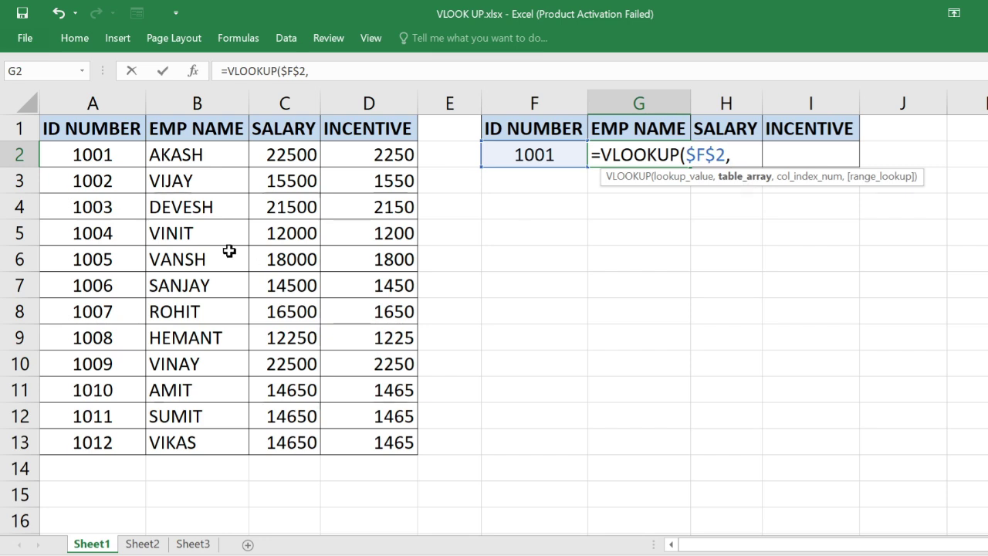
- Complete the G2 VLOOKUP with table array $A$1:$D$13, column index 2 and 0 for an exact match
{"action": "left_click_drag", "start_coordinate": [118, 132], "coordinate": [361, 437]}
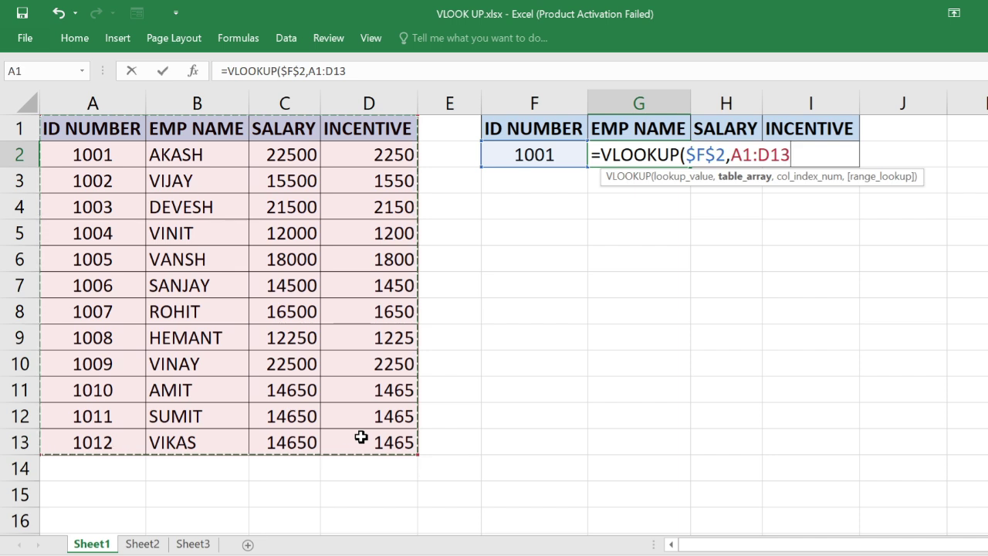
{"action": "key", "text": "F4"}
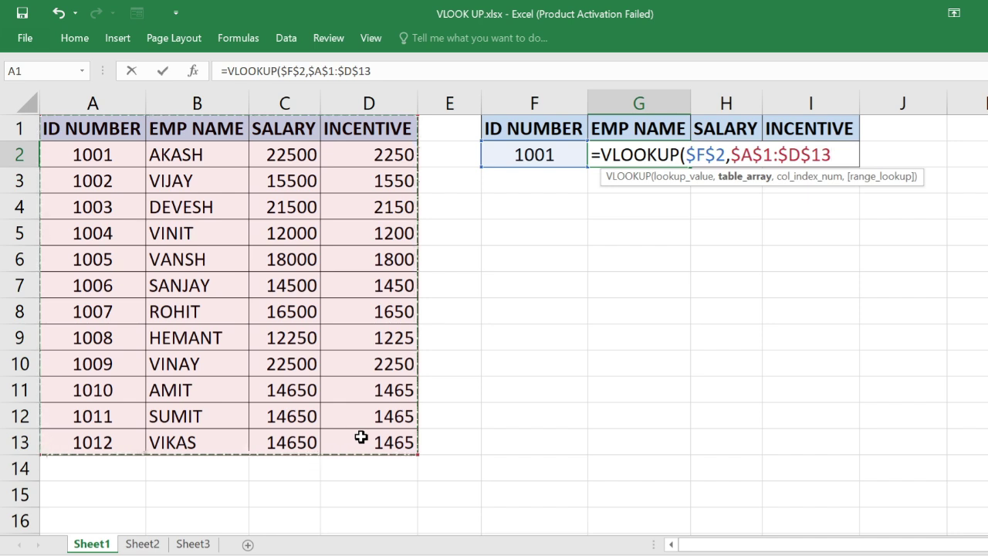
{"action": "type", "text": ","}
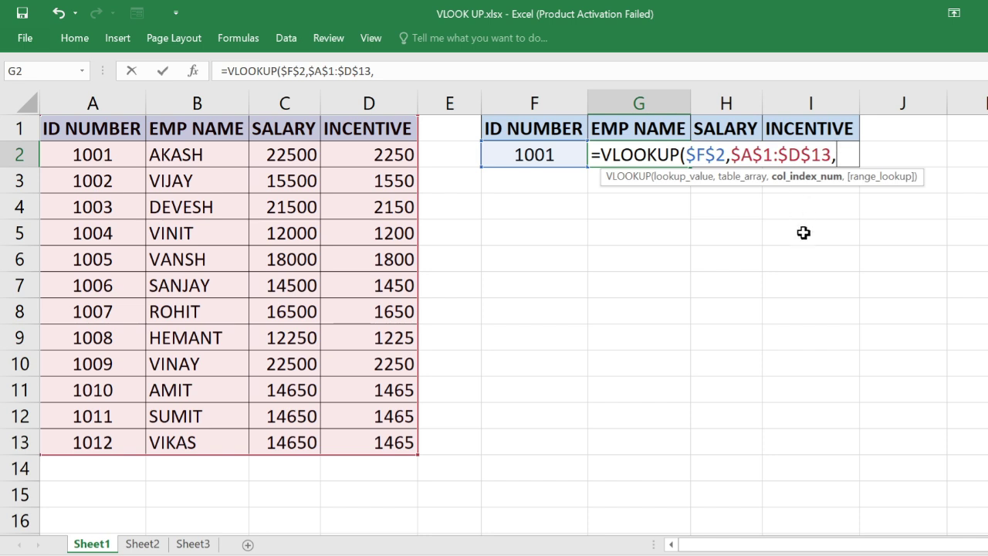
{"action": "type", "text": "2,"}
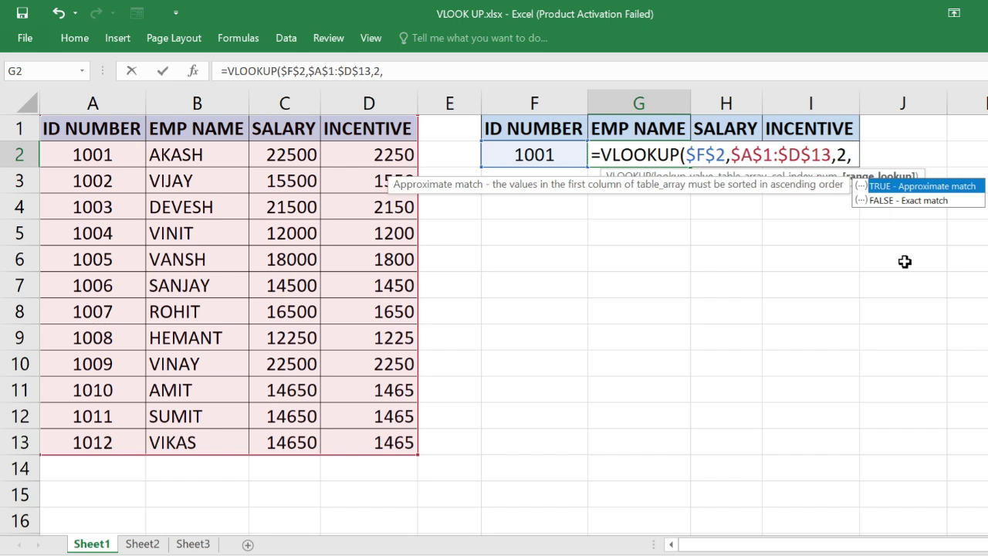
{"action": "type", "text": "0)"}
{"action": "key", "text": "Return"}
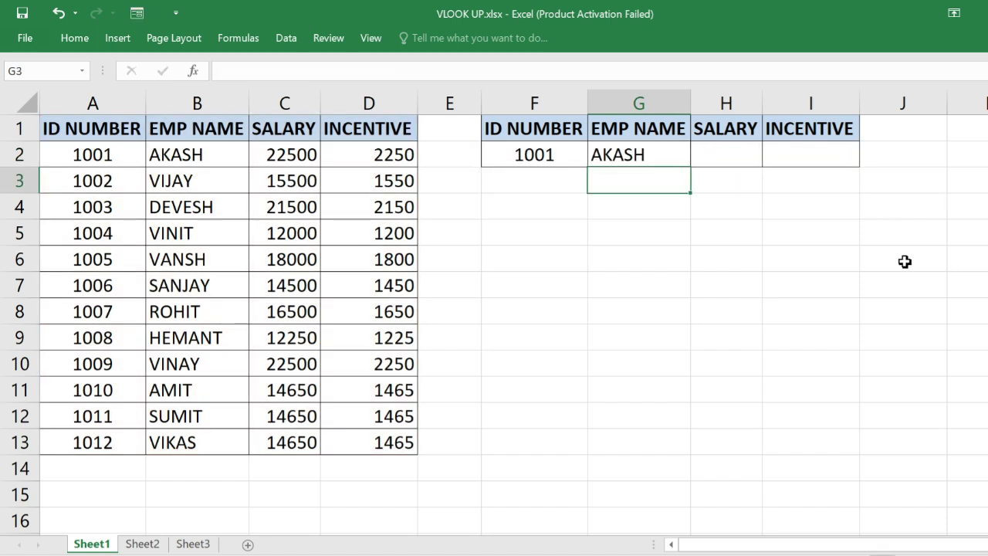
- Fill the G2 VLOOKUP formula across to H2 and I2 and check each of the three cells
{"action": "left_click", "coordinate": [673, 153]}
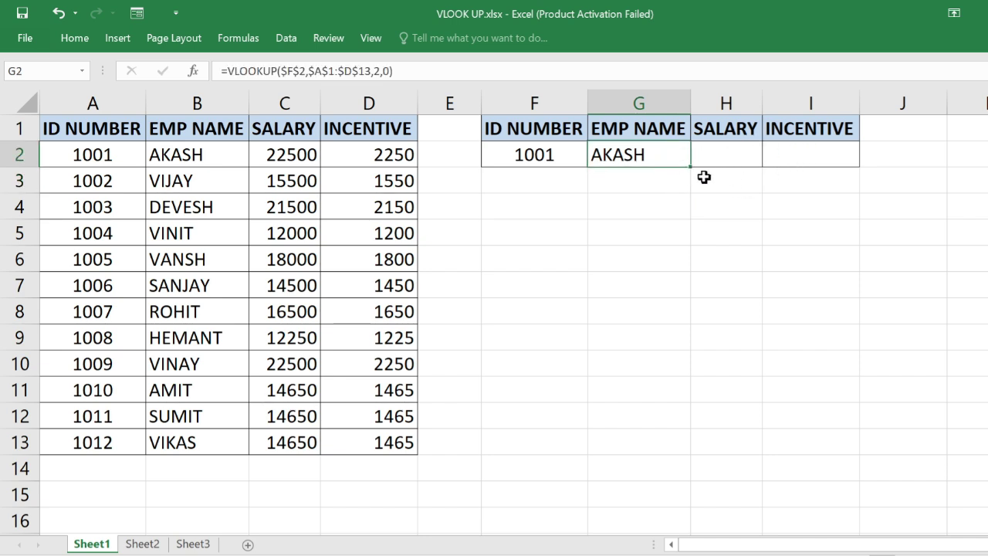
{"action": "left_click_drag", "start_coordinate": [701, 166], "coordinate": [825, 167]}
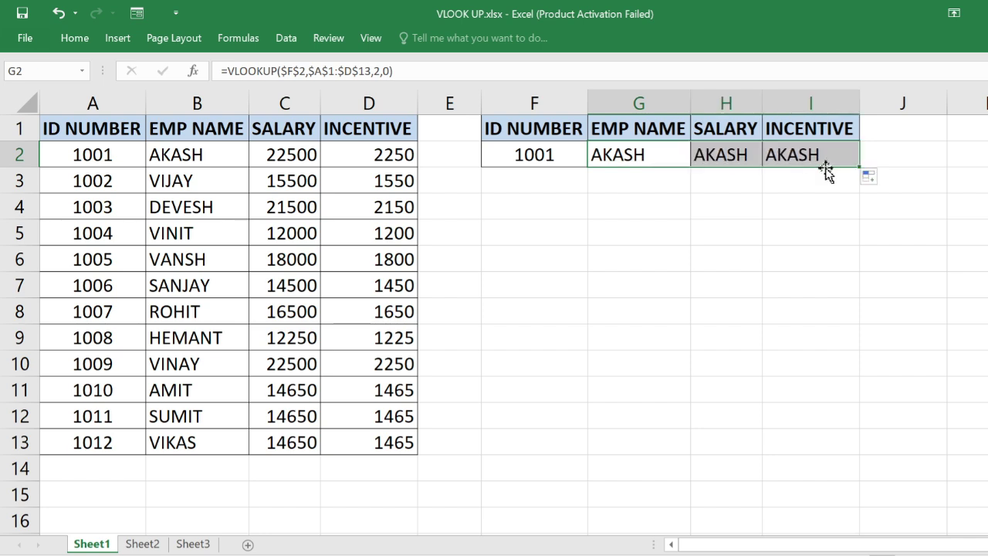
{"action": "left_click", "coordinate": [634, 154]}
{"action": "left_click", "coordinate": [698, 156]}
{"action": "left_click", "coordinate": [785, 154]}
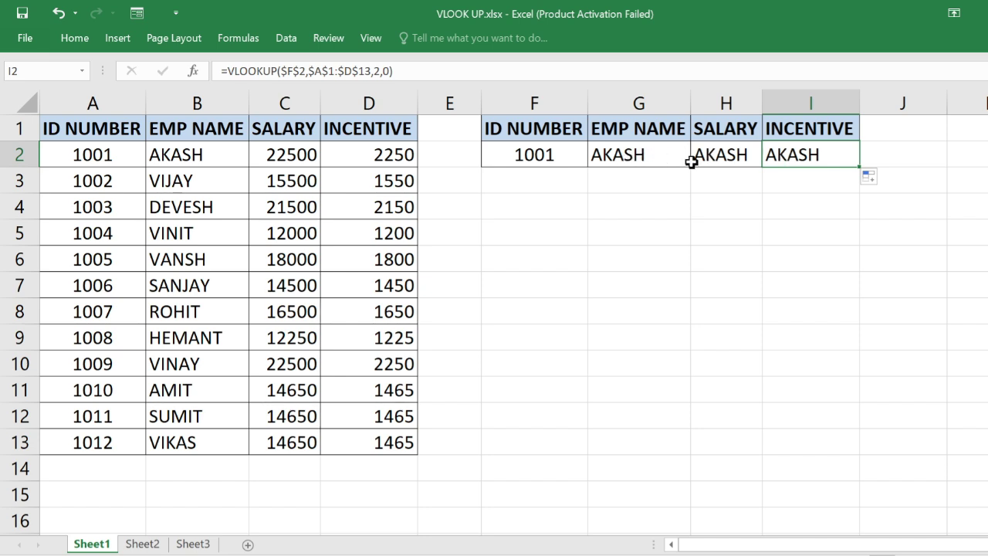
- Inspect the formulas in G2, H2 and I2 one after another, comparing their column index arguments
{"action": "left_click", "coordinate": [661, 162]}
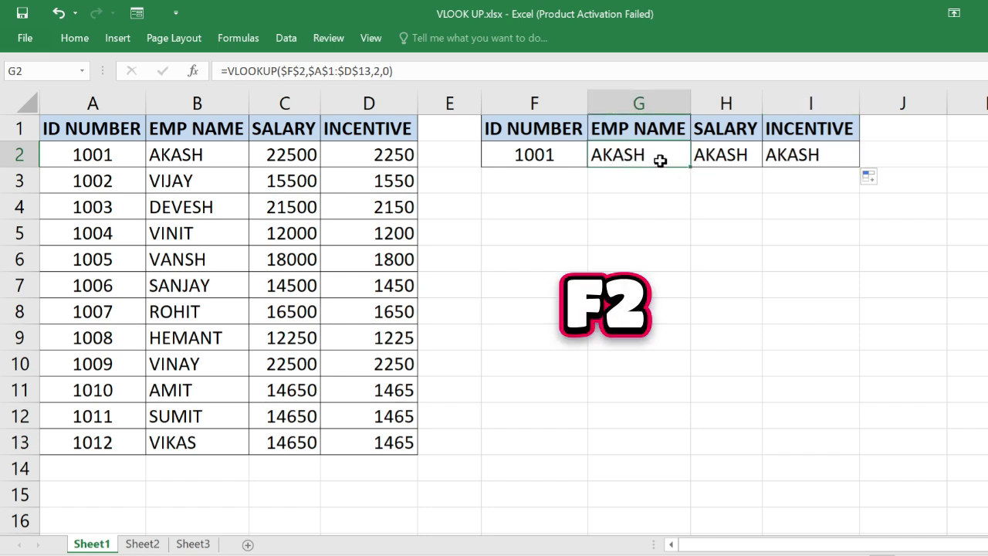
{"action": "key", "text": "F2"}
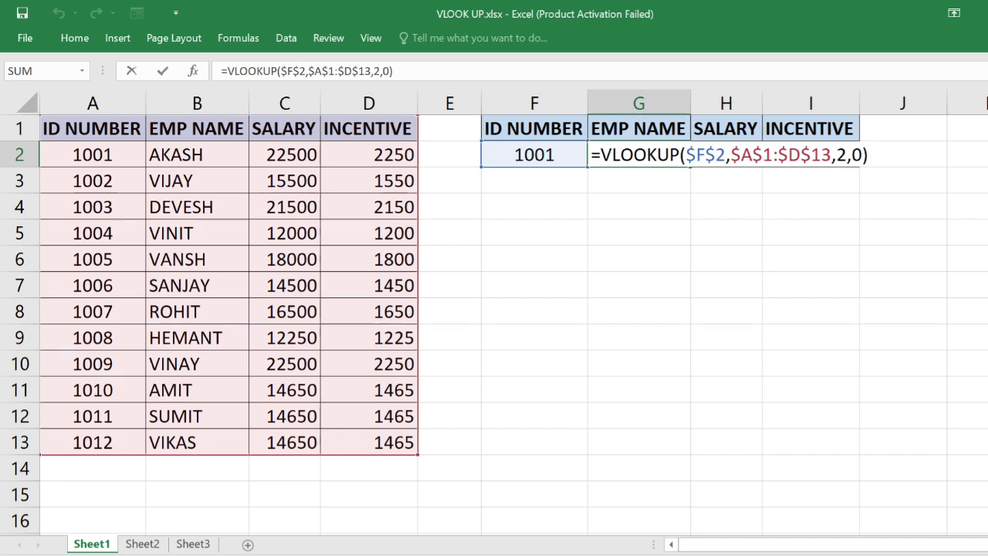
{"action": "key", "text": "Escape"}
{"action": "key", "text": "Right"}
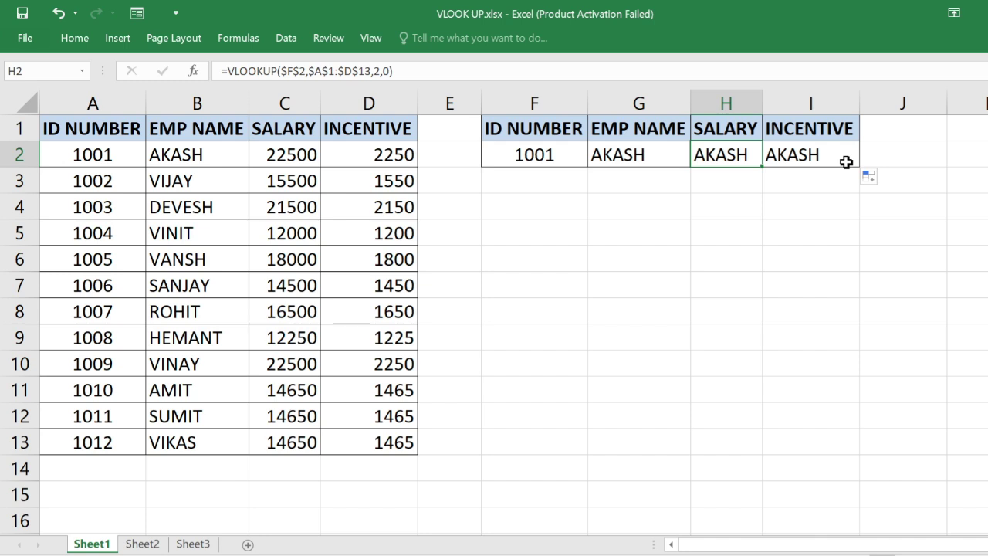
{"action": "key", "text": "F2"}
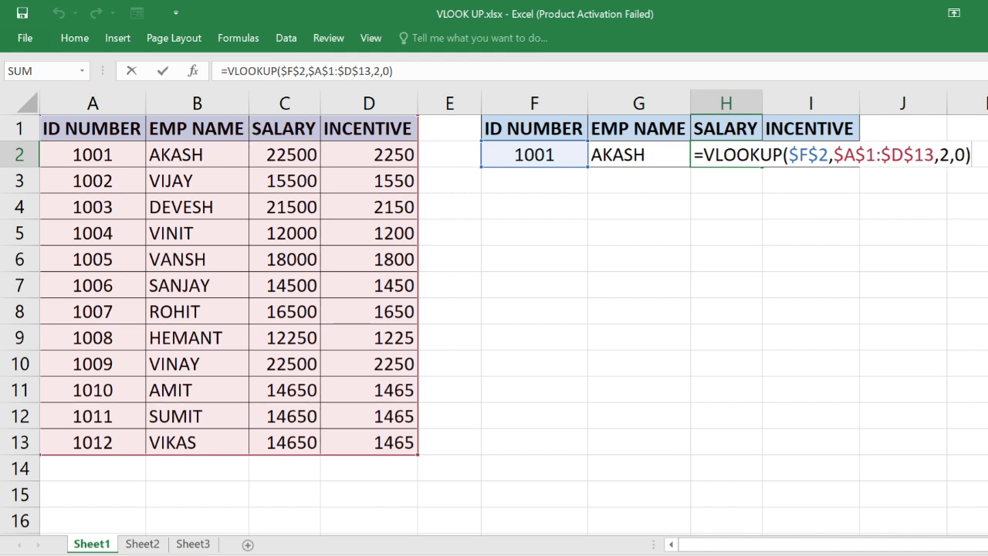
{"action": "key", "text": "ctrl+Return"}
{"action": "key", "text": "Right"}
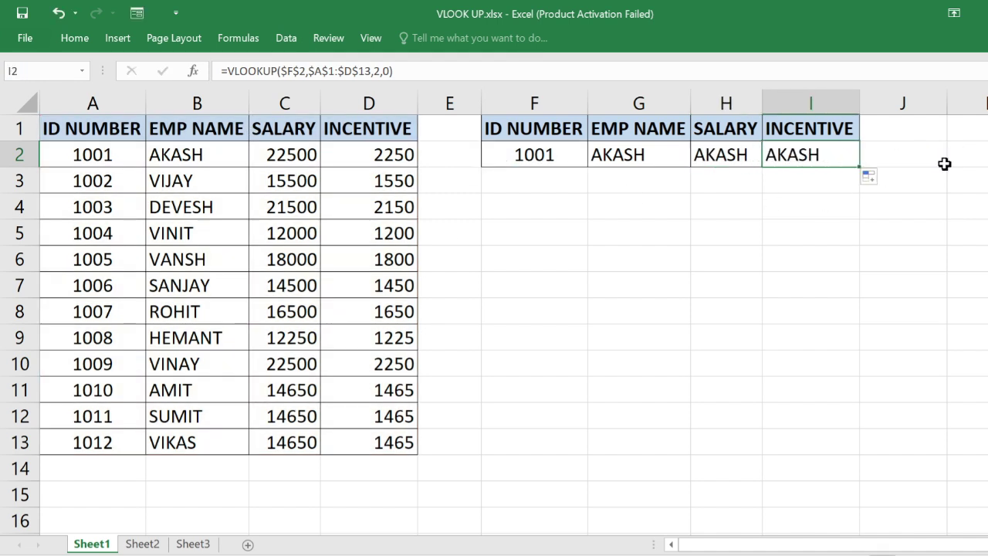
{"action": "key", "text": "F2"}
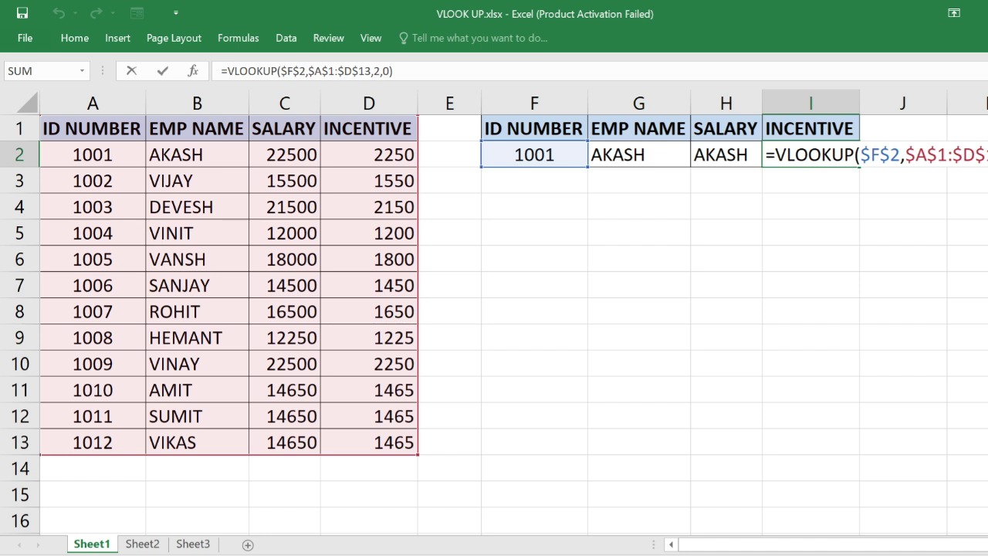
{"action": "key", "text": "Escape"}
- Clear the VLOOKUP formulas from the SALARY, INCENTIVE and EMP NAME cells H2, I2 and G2
{"action": "key", "text": "Left"}
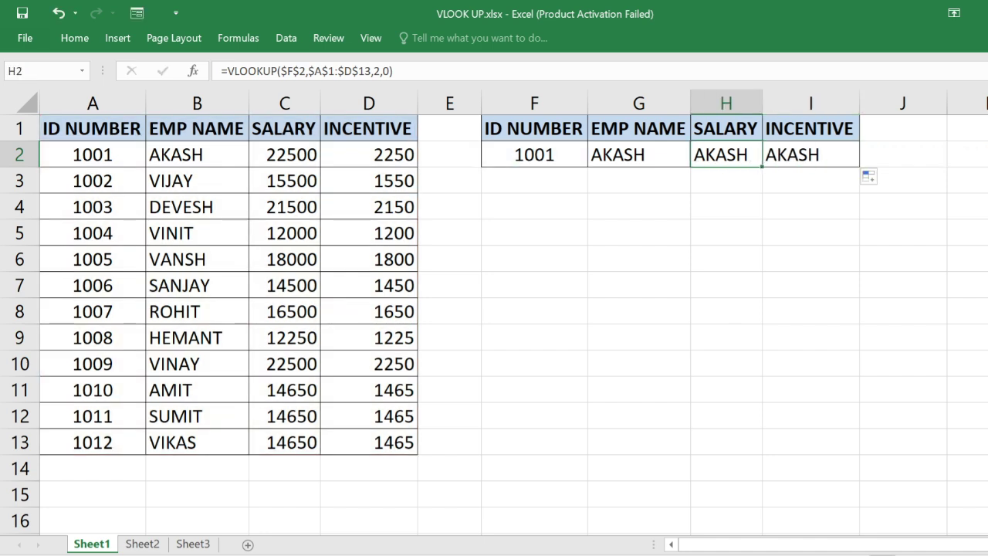
{"action": "key", "text": "shift+Right"}
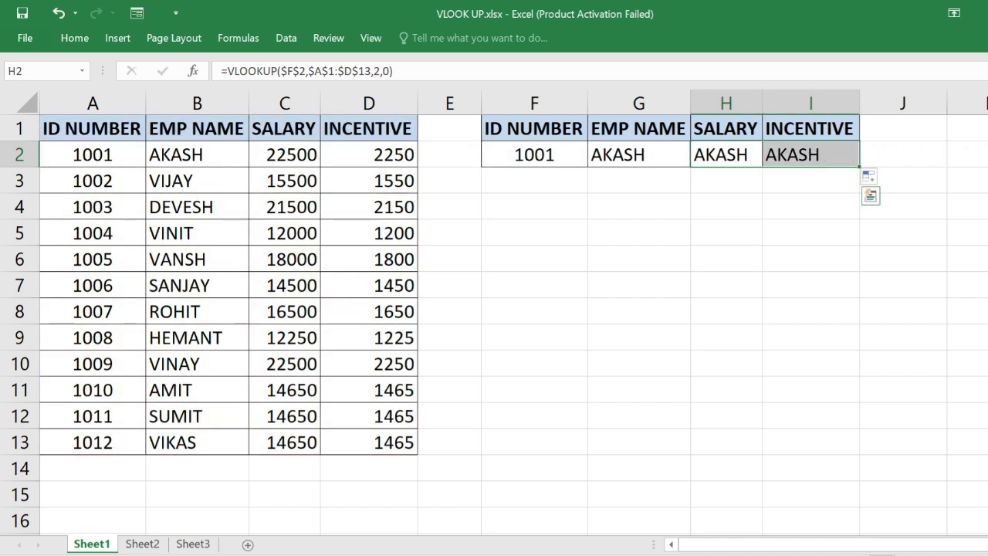
{"action": "key", "text": "Delete"}
{"action": "key", "text": "Down"}
{"action": "key", "text": "Up"}
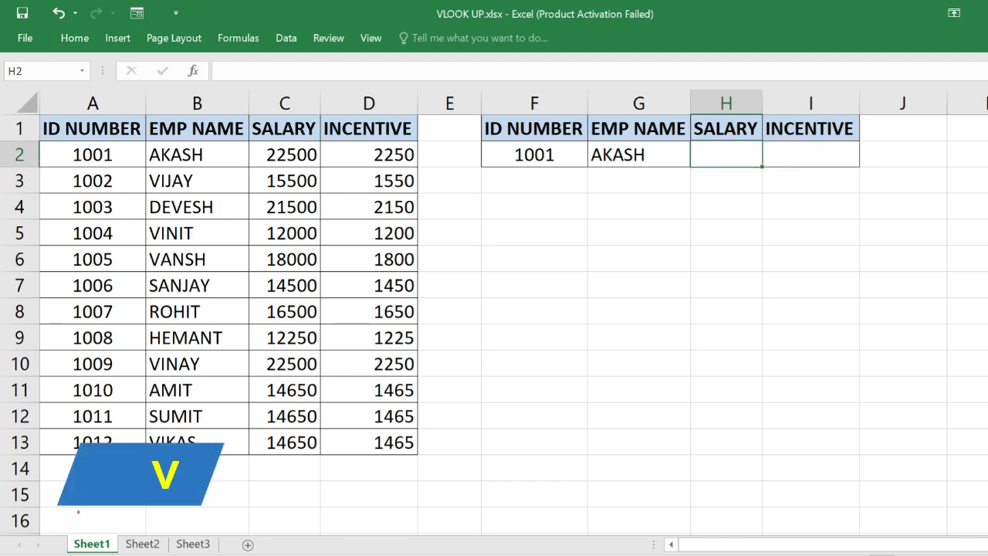
{"action": "key", "text": "Left"}
{"action": "key", "text": "Delete"}
{"action": "left_click", "coordinate": [614, 382]}
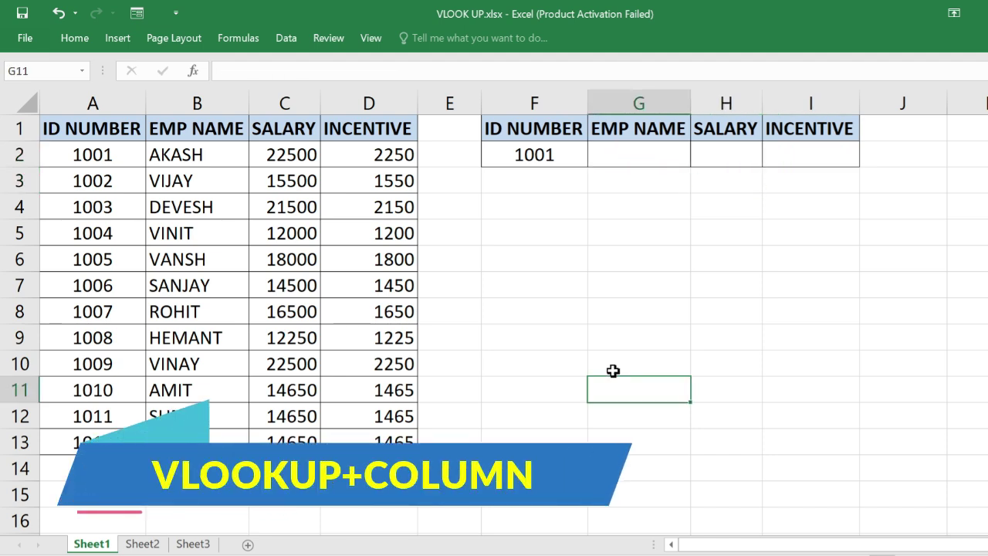
- Enter the test formula =COLUMN(B1) in the empty cell F6
{"action": "left_click", "coordinate": [550, 257]}
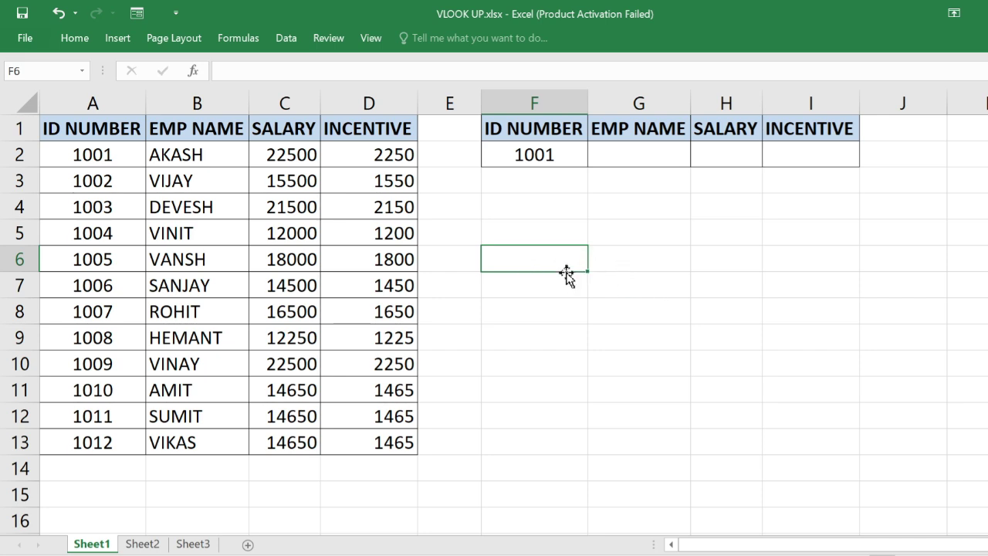
{"action": "type", "text": "=COL"}
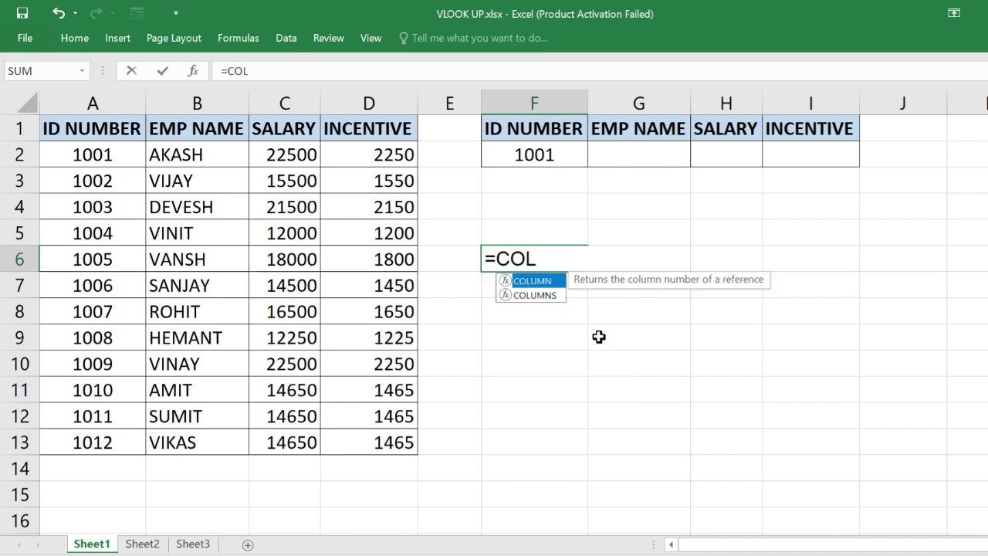
{"action": "key", "text": "Tab"}
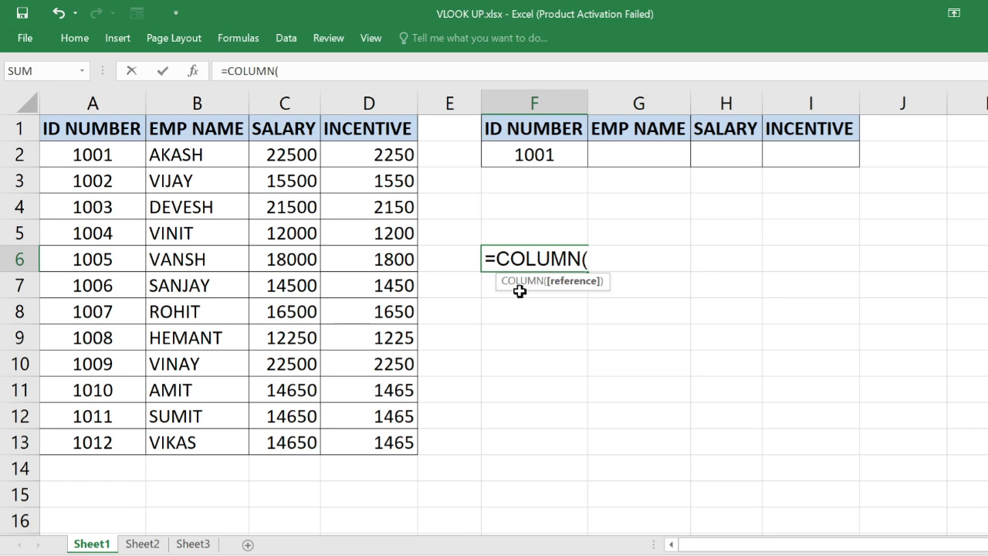
{"action": "left_click", "coordinate": [197, 132]}
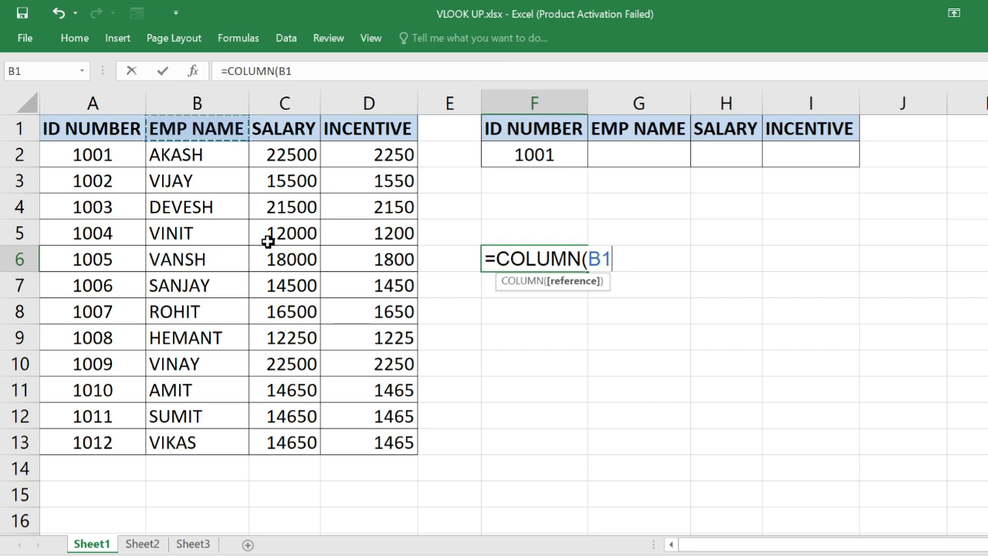
{"action": "type", "text": ")"}
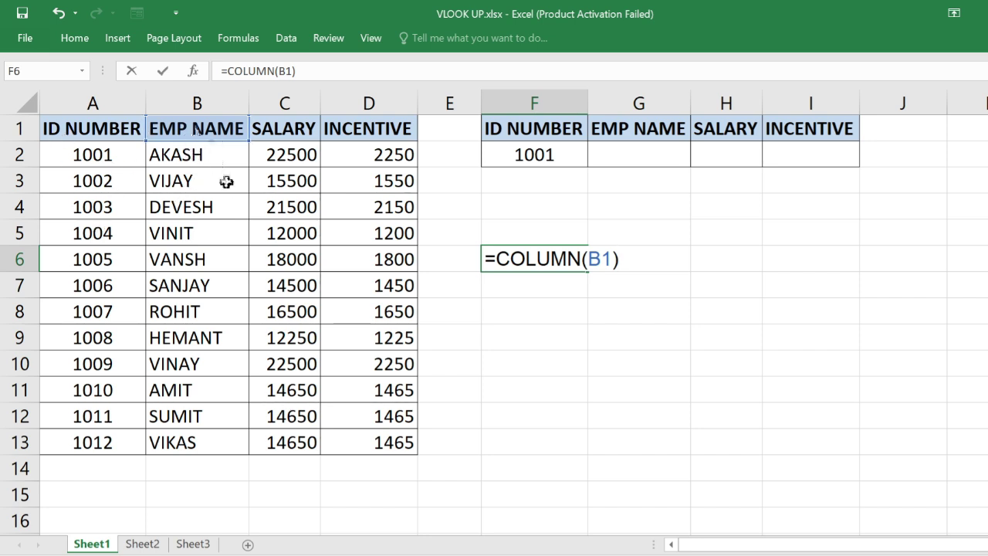
{"action": "key", "text": "Return"}
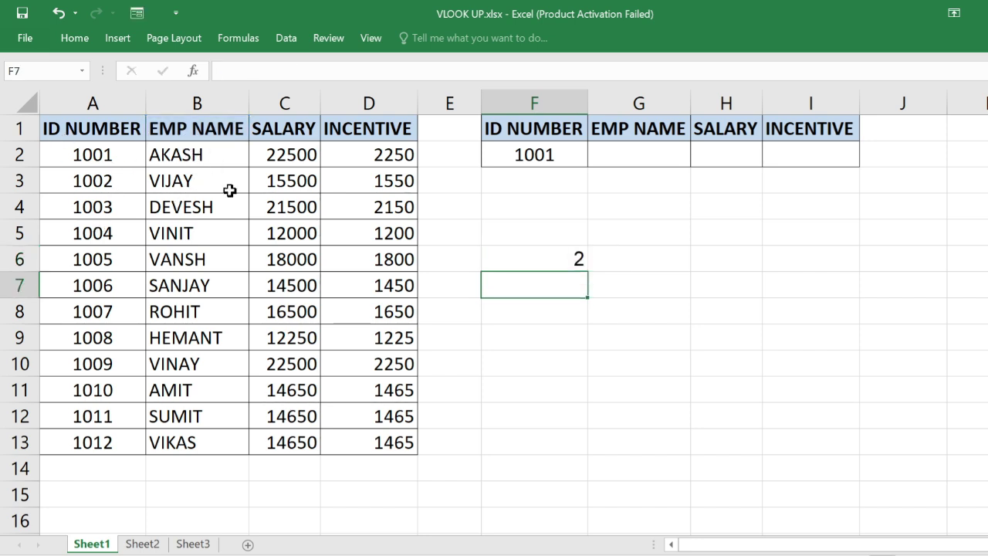
- Fill the COLUMN formula from F6 across to I6 as a demonstration and clear F6:I6
{"action": "left_click", "coordinate": [561, 260]}
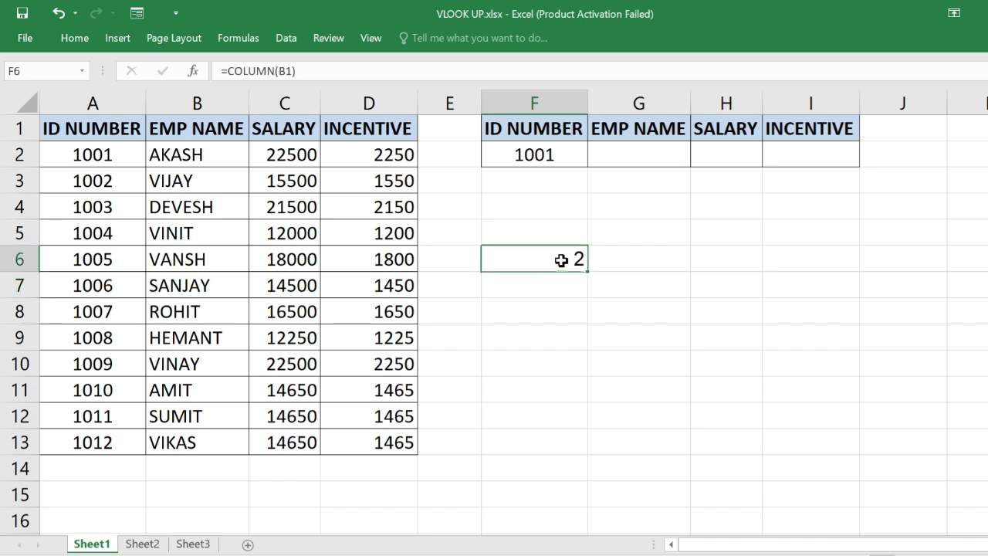
{"action": "left_click_drag", "start_coordinate": [590, 272], "coordinate": [827, 272]}
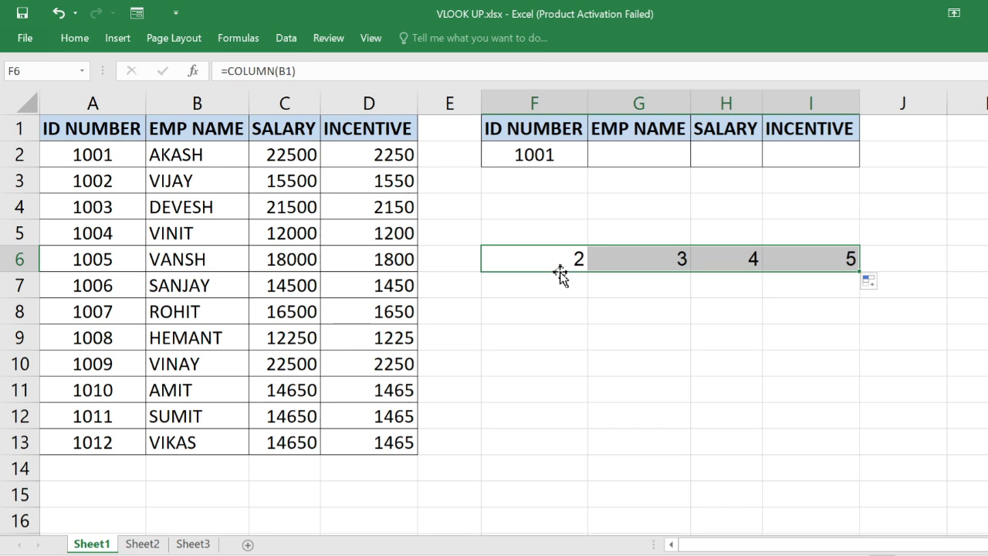
{"action": "key", "text": "Delete"}
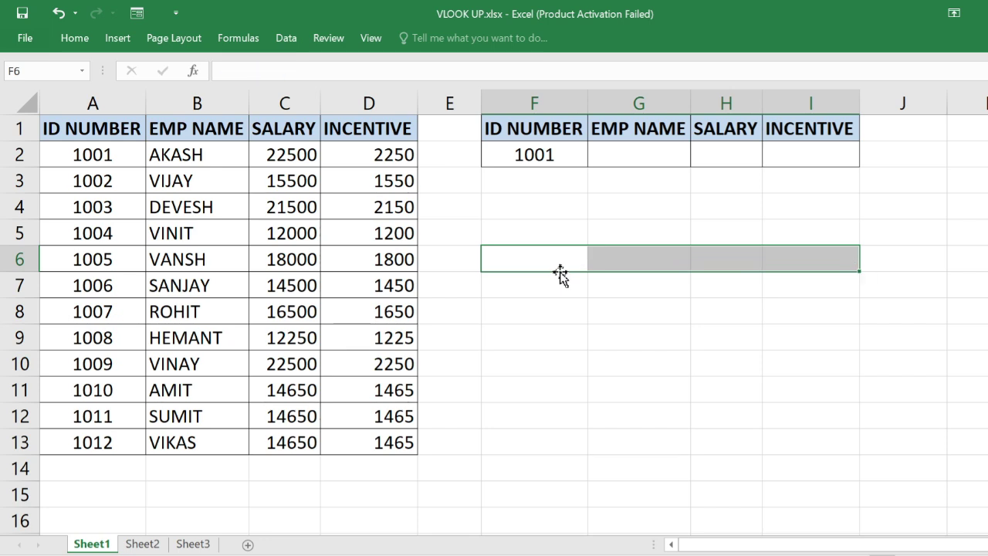
- Start a VLOOKUP formula in G2 with absolute lookup value $F$2 and table array $A$1:$D$13
{"action": "left_click", "coordinate": [652, 148]}
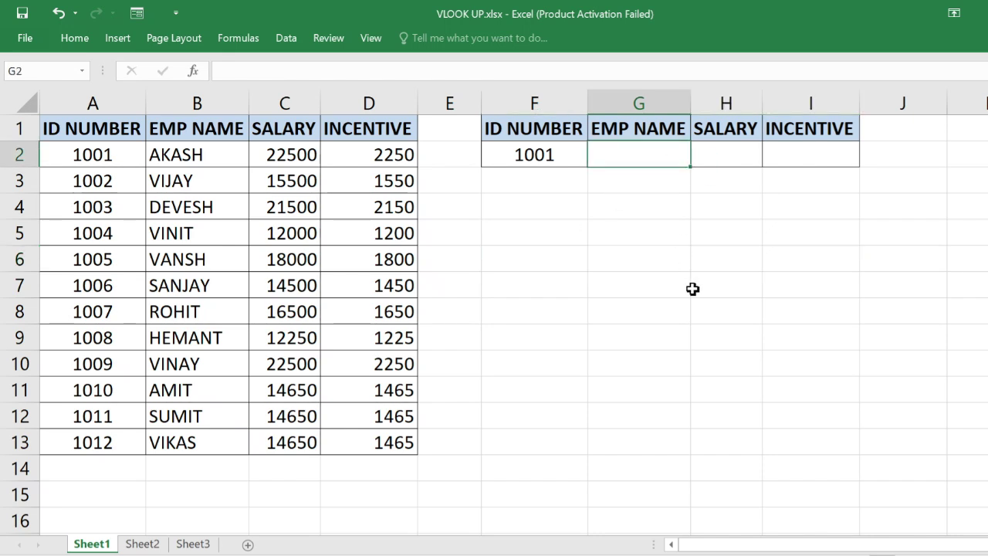
{"action": "type", "text": "=VLO"}
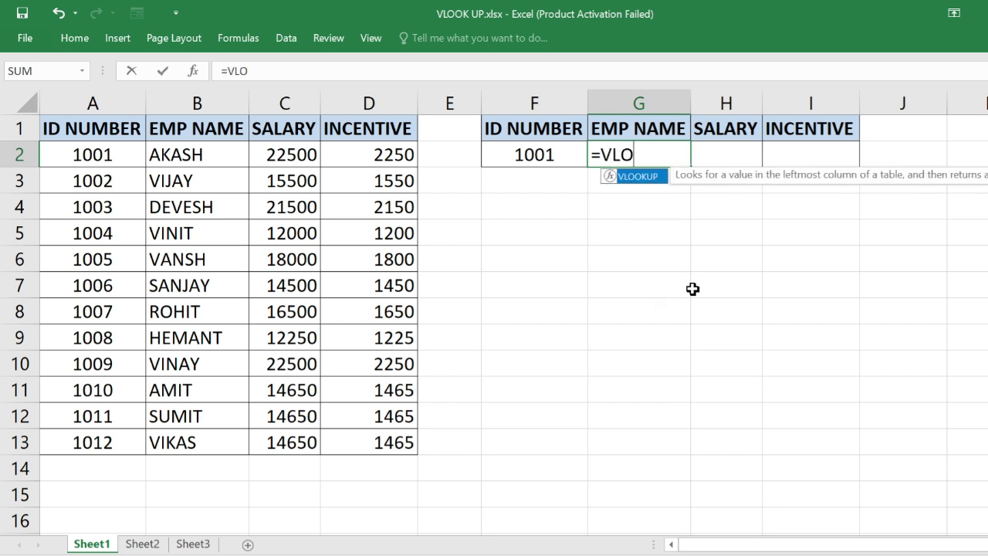
{"action": "key", "text": "Tab"}
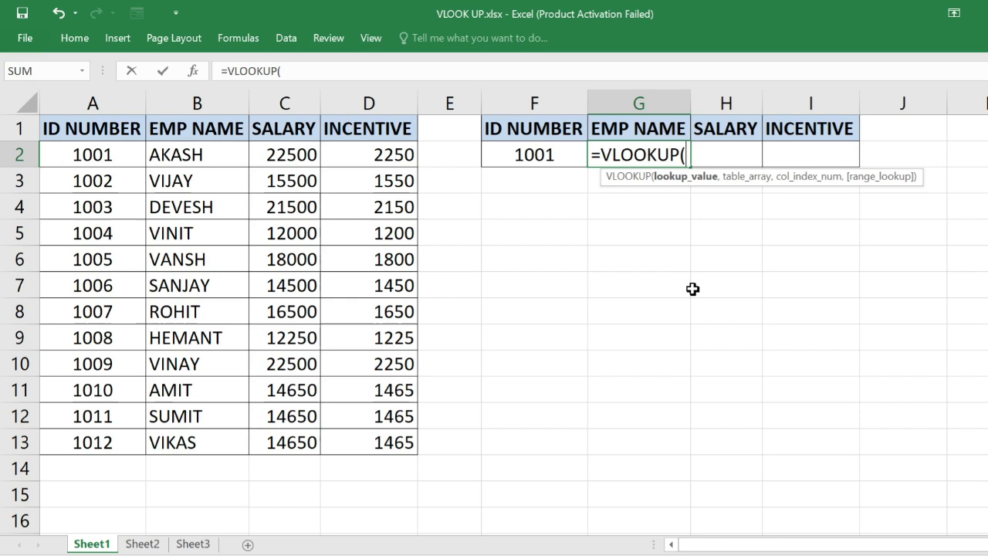
{"action": "left_click", "coordinate": [563, 157]}
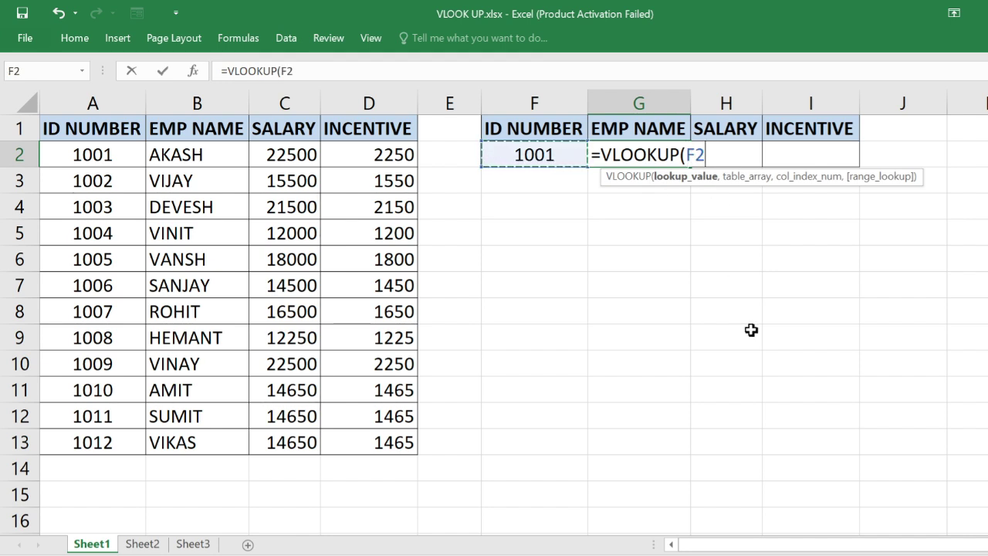
{"action": "key", "text": "F4"}
{"action": "type", "text": ","}
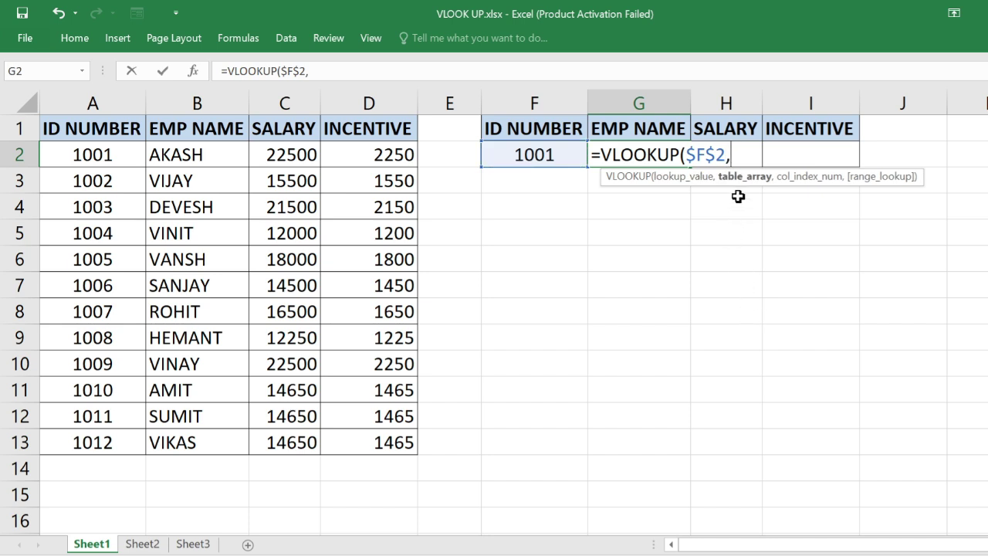
{"action": "left_click", "coordinate": [129, 136]}
{"action": "left_click_drag", "start_coordinate": [129, 136], "coordinate": [374, 442]}
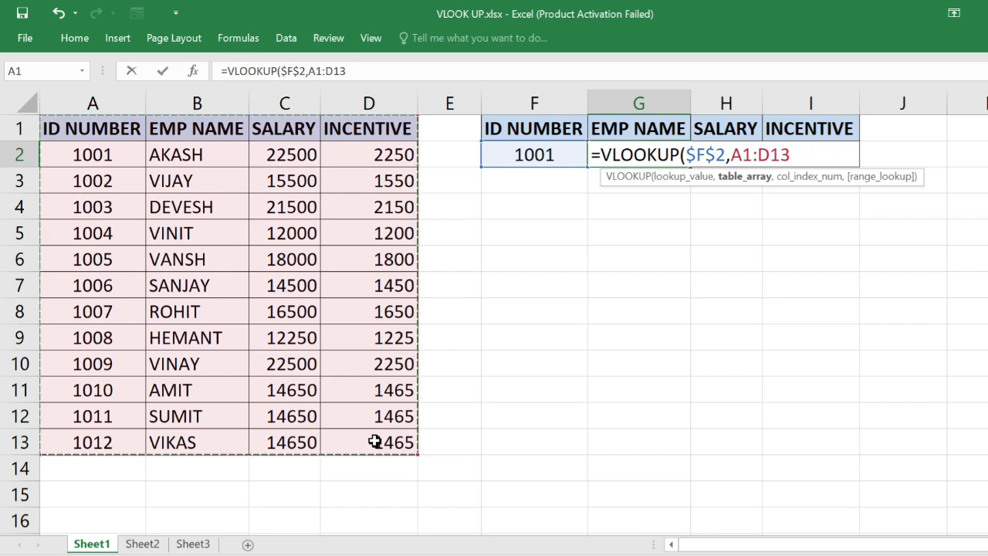
{"action": "key", "text": "F4"}
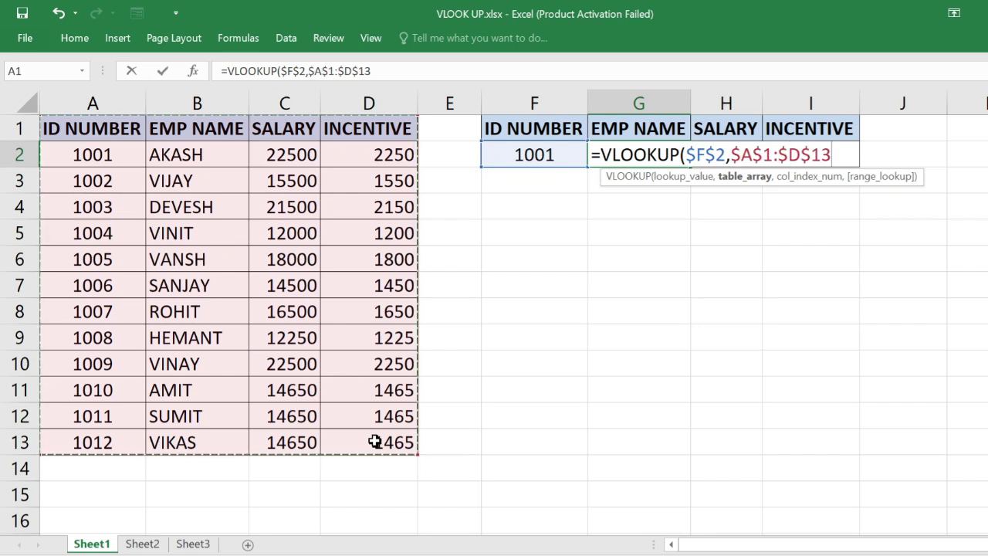
{"action": "type", "text": ","}
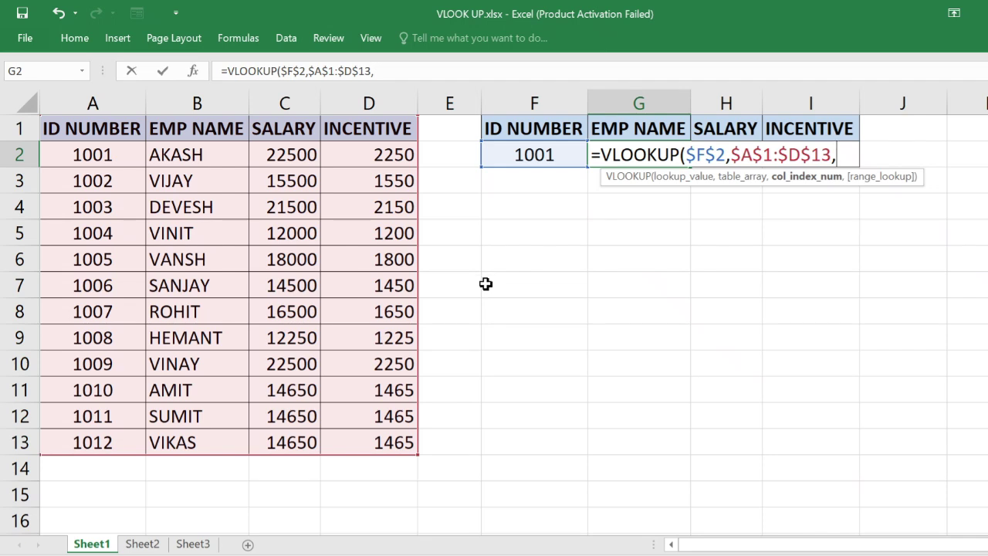
- Complete the G2 VLOOKUP with COLUMN(B1) as the column index and 0 for an exact match
{"action": "type", "text": "COL"}
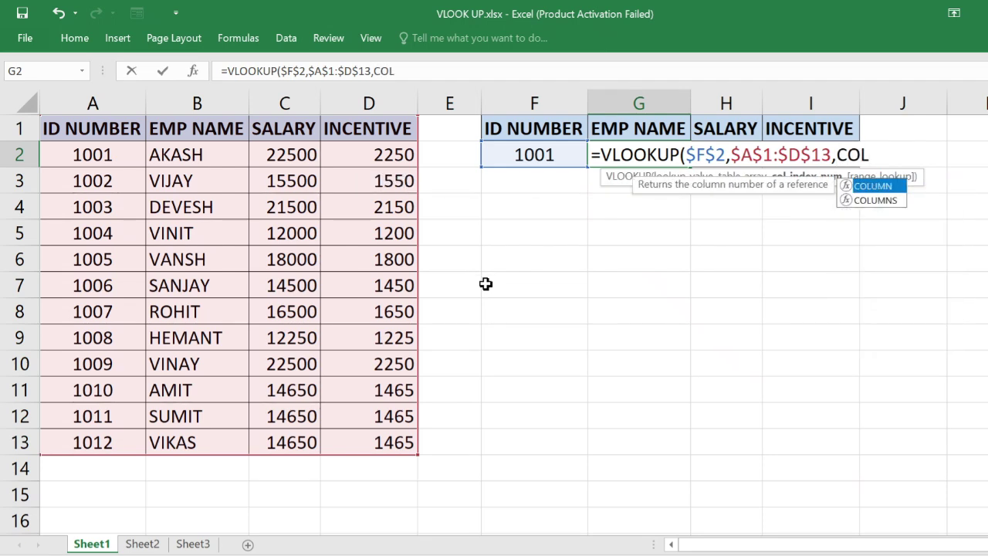
{"action": "type", "text": "UMN("}
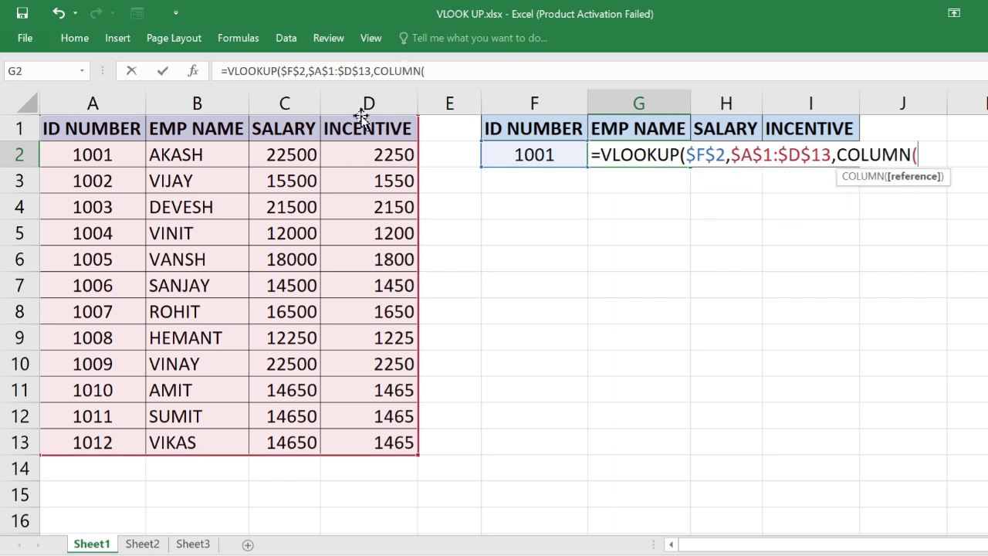
{"action": "left_click", "coordinate": [202, 131]}
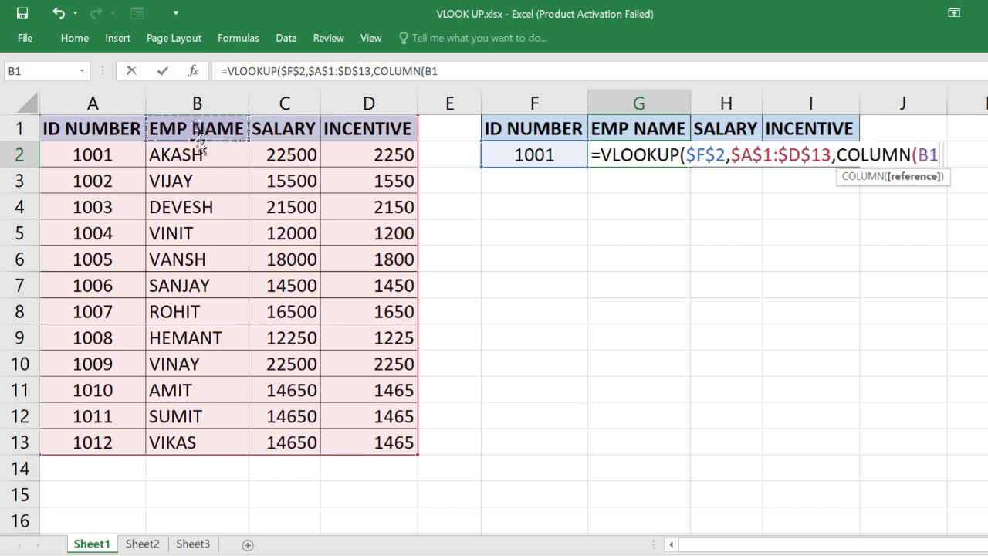
{"action": "type", "text": ")"}
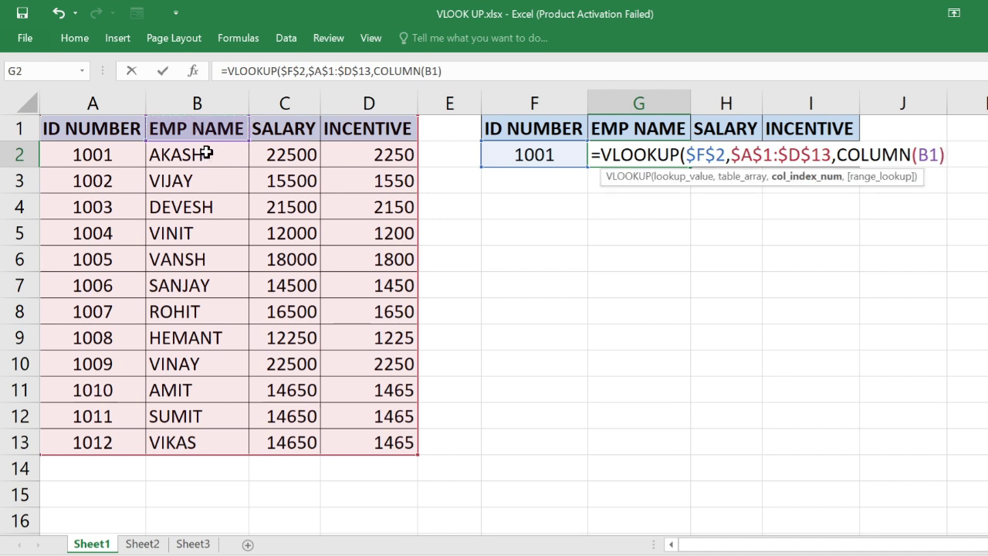
{"action": "type", "text": ","}
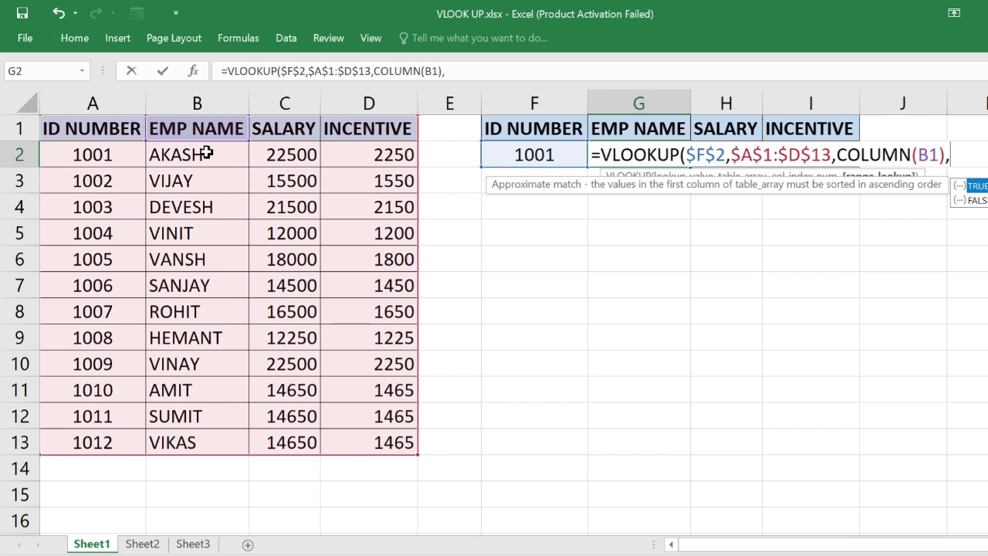
{"action": "type", "text": "0)"}
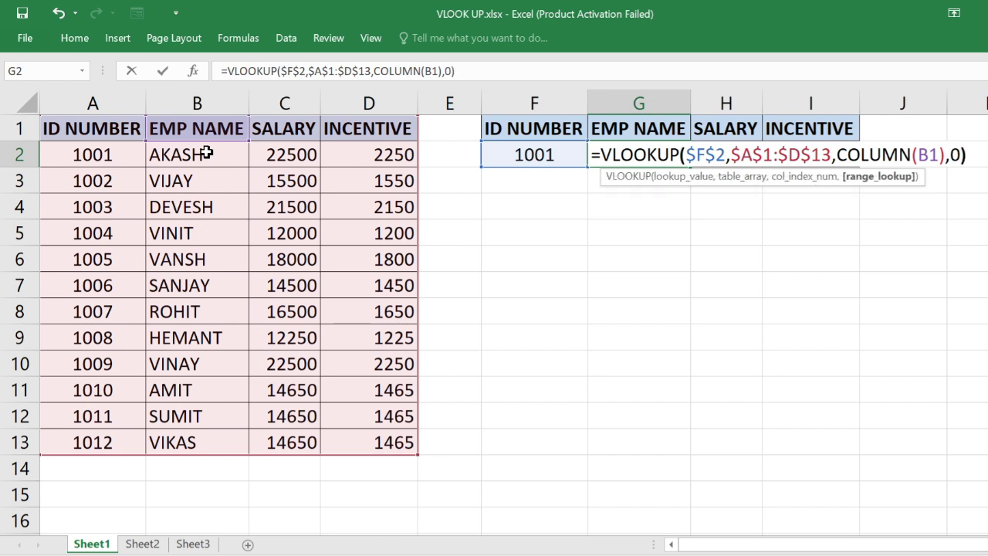
{"action": "key", "text": "Return"}
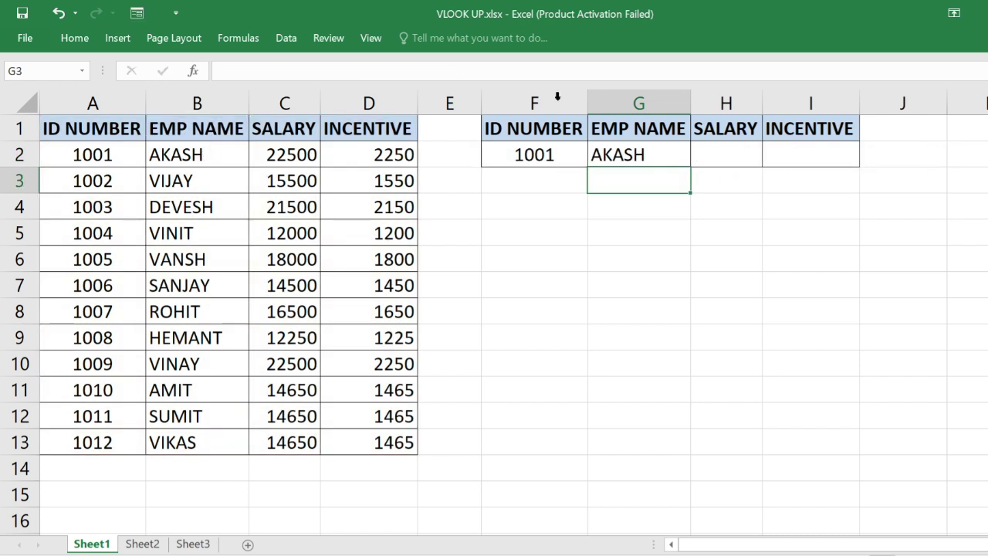
- Fill the G2 VLOOKUP and COLUMN formula across to I2 and check the formulas in H2, I2 and G2
{"action": "left_click", "coordinate": [670, 154]}
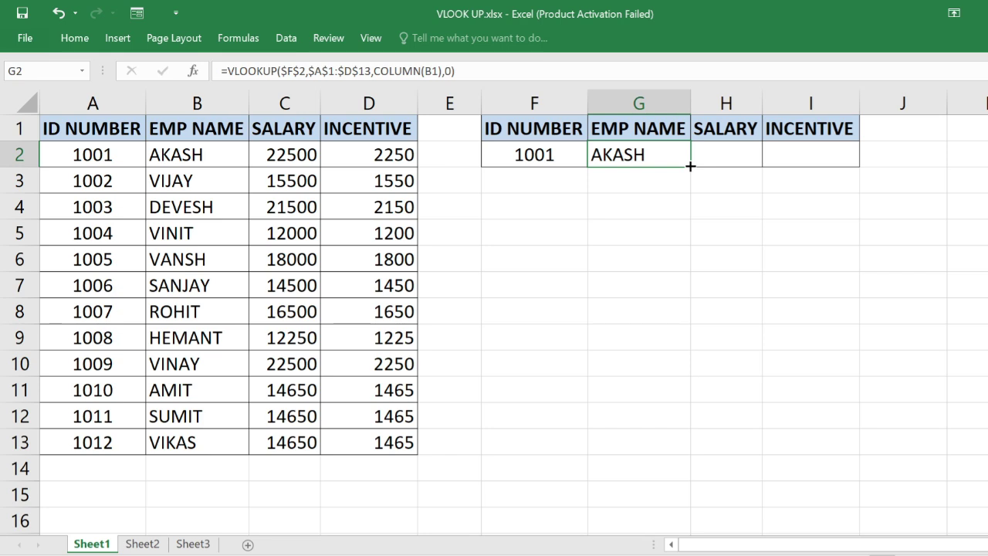
{"action": "left_click_drag", "start_coordinate": [695, 166], "coordinate": [836, 162]}
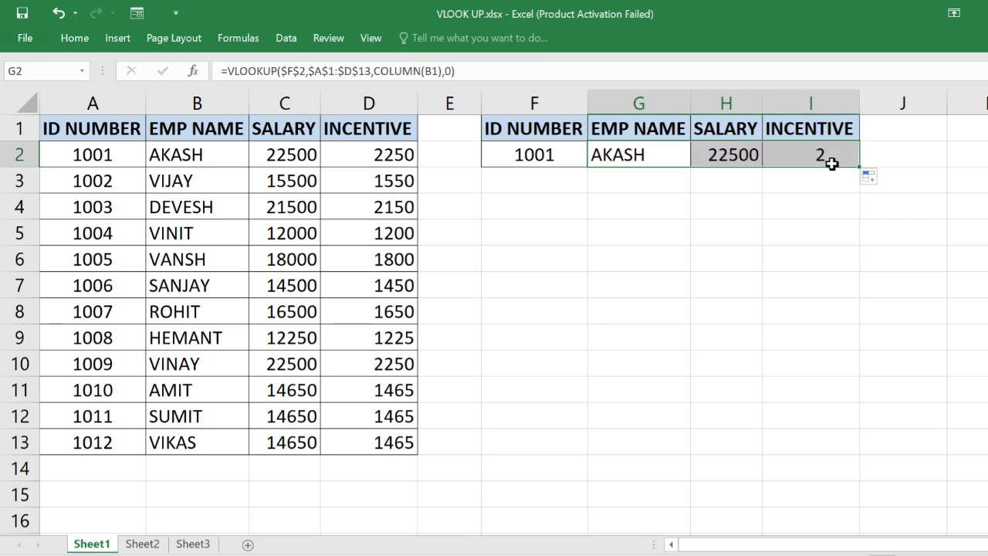
{"action": "left_click", "coordinate": [724, 154]}
{"action": "left_click", "coordinate": [813, 154]}
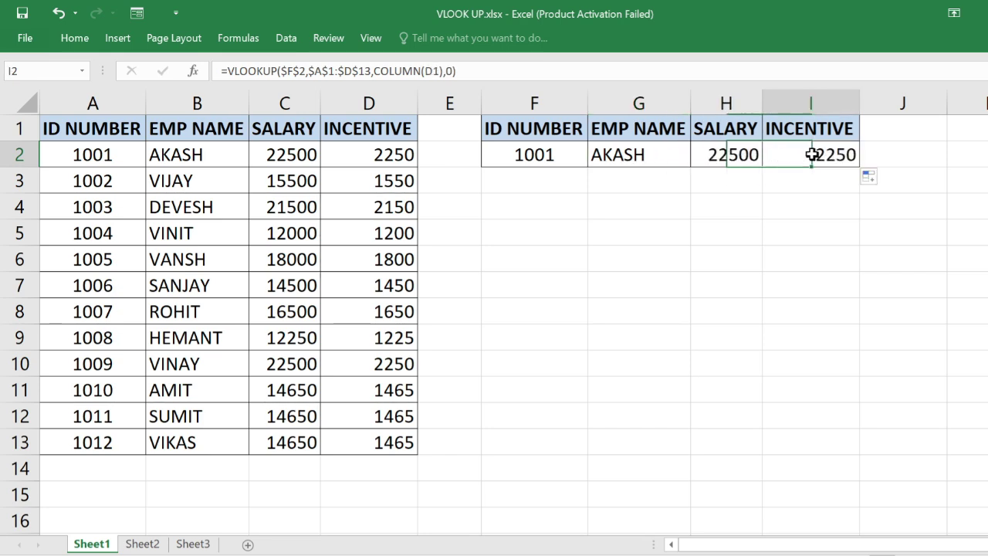
{"action": "left_click", "coordinate": [652, 163]}
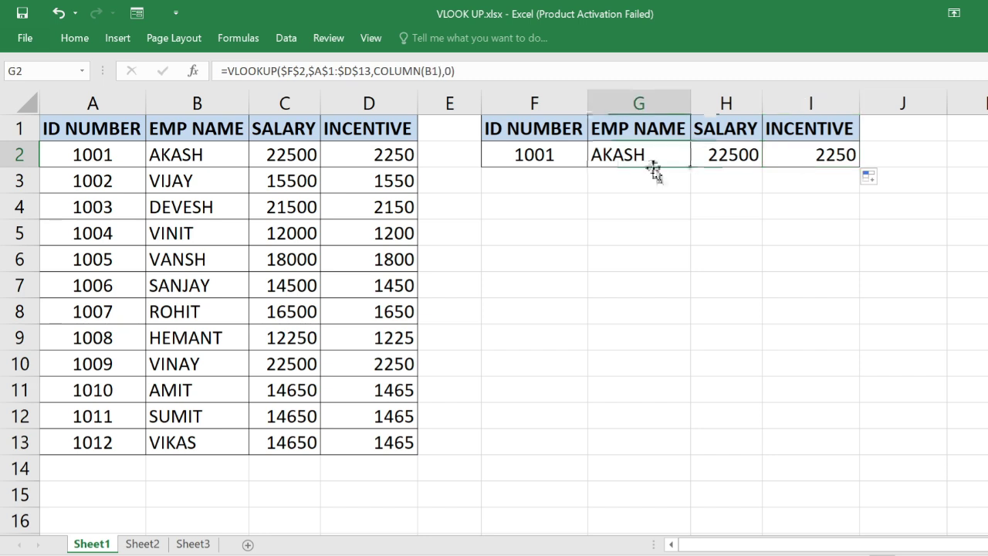
- Compare the lookup results in row 2 with the first employee's name, salary and incentive in the source table
{"action": "left_click", "coordinate": [502, 162]}
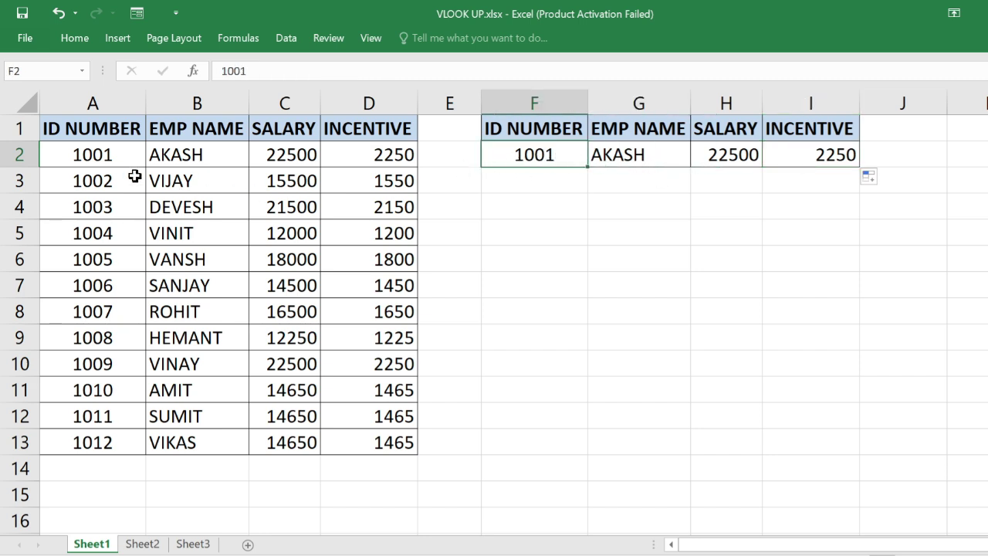
{"action": "left_click_drag", "start_coordinate": [103, 157], "coordinate": [179, 154]}
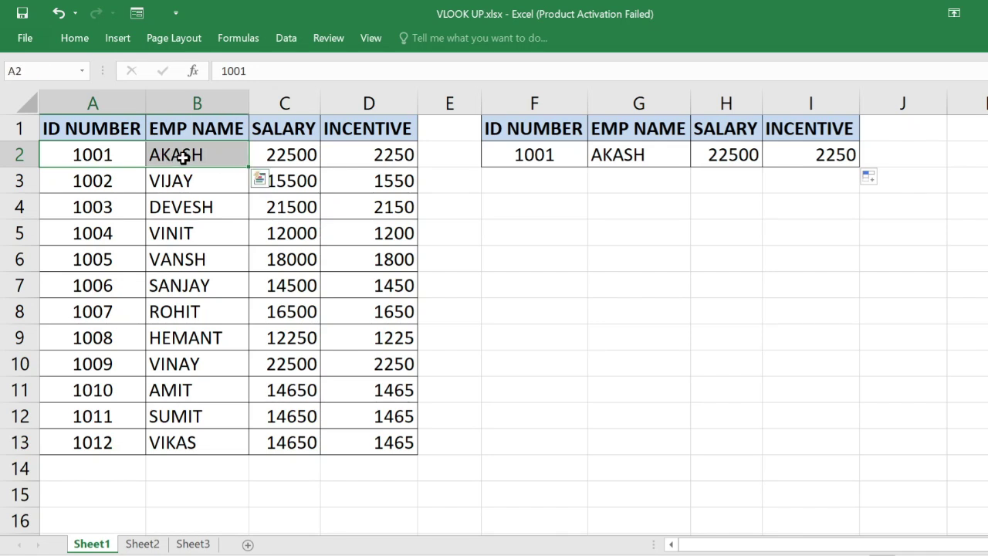
{"action": "left_click", "coordinate": [264, 153]}
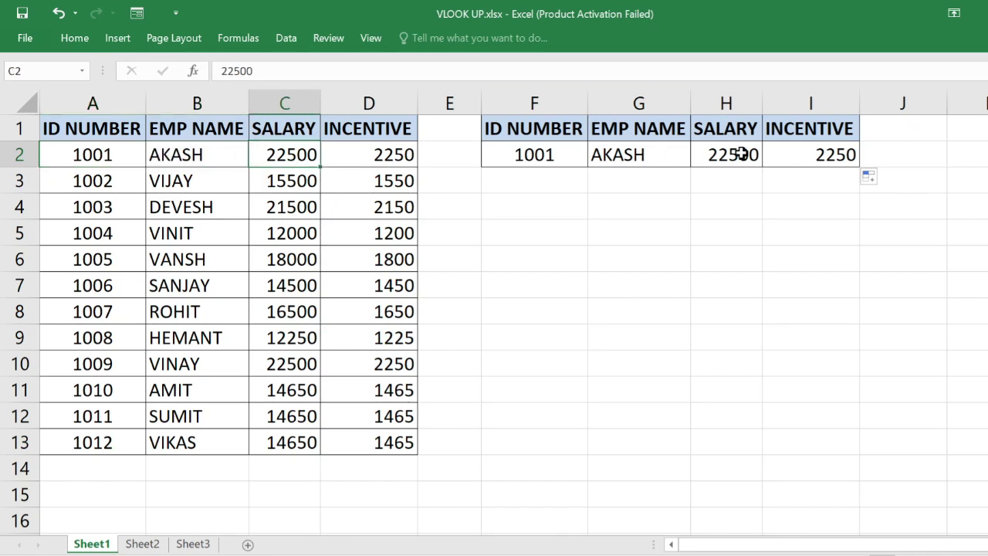
{"action": "left_click", "coordinate": [408, 154]}
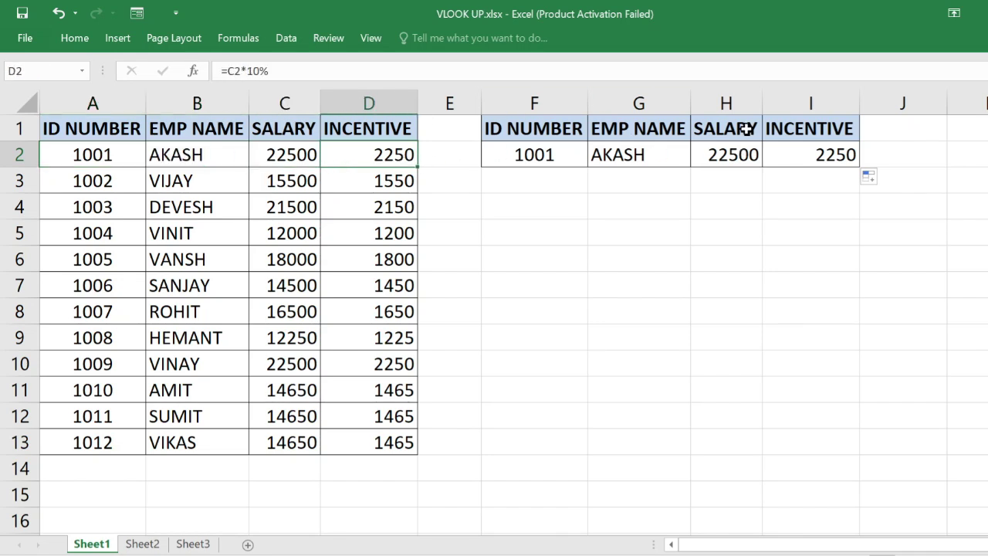
{"action": "left_click", "coordinate": [846, 145]}
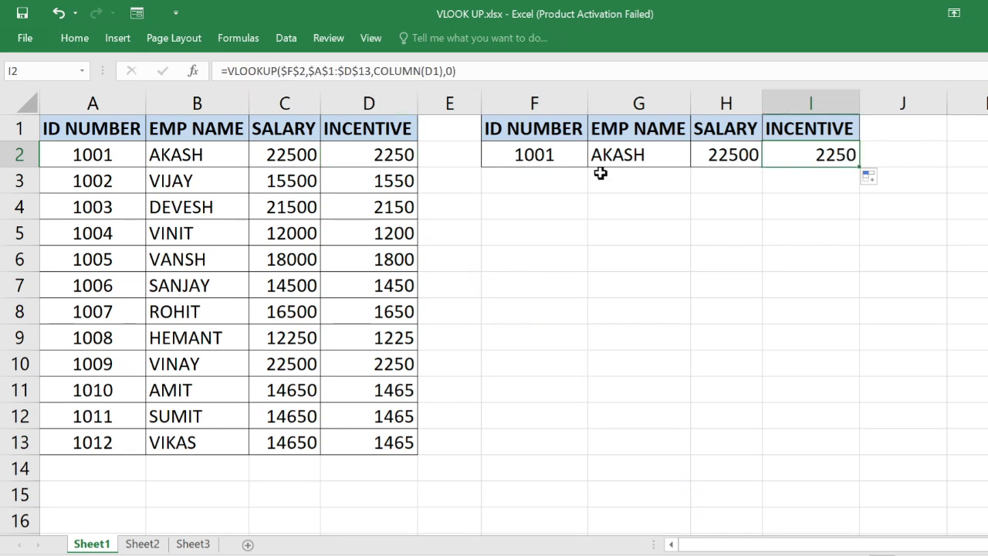
- Replace the lookup ID in F2 with the ID number listed in A6 of the source table
{"action": "left_click", "coordinate": [556, 155]}
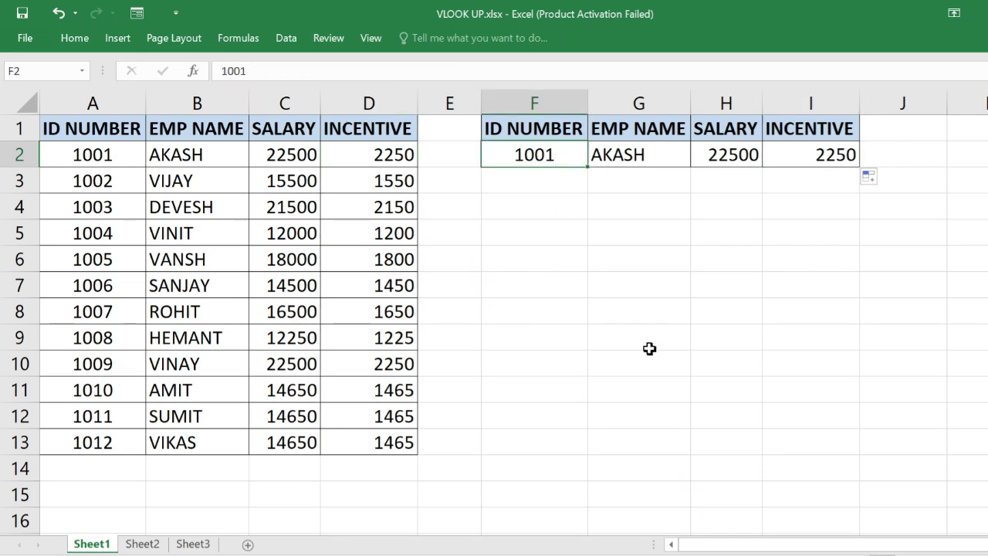
{"action": "type", "text": "1005"}
{"action": "key", "text": "Return"}
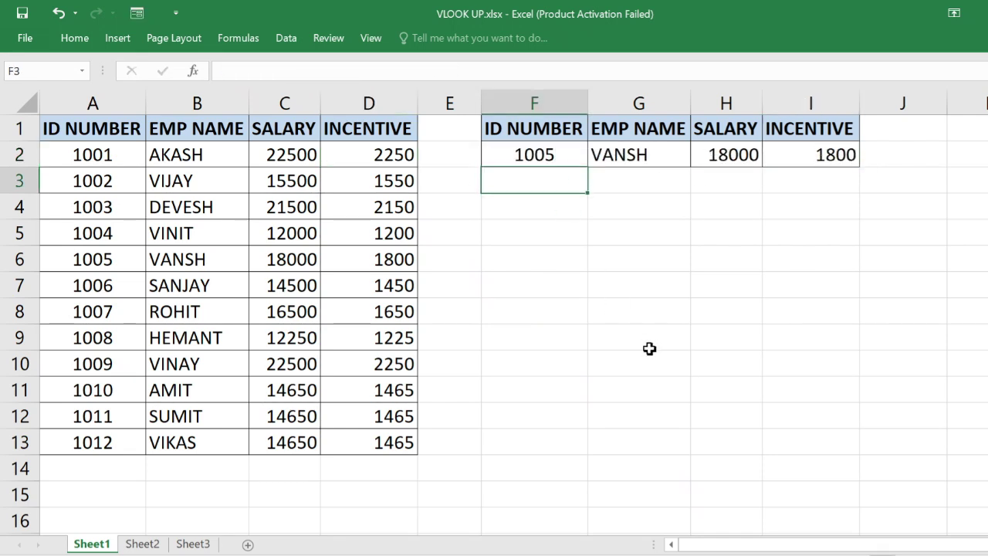
- Compare the lookup row F2:I2 with the matching source record in A6:D6
{"action": "left_click", "coordinate": [544, 154]}
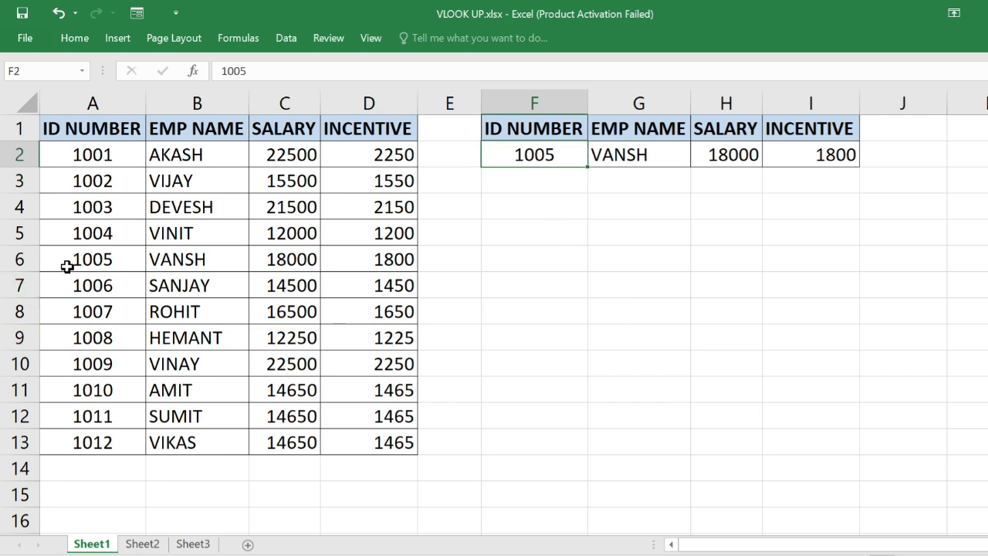
{"action": "left_click", "coordinate": [69, 262]}
{"action": "left_click_drag", "start_coordinate": [126, 256], "coordinate": [342, 258]}
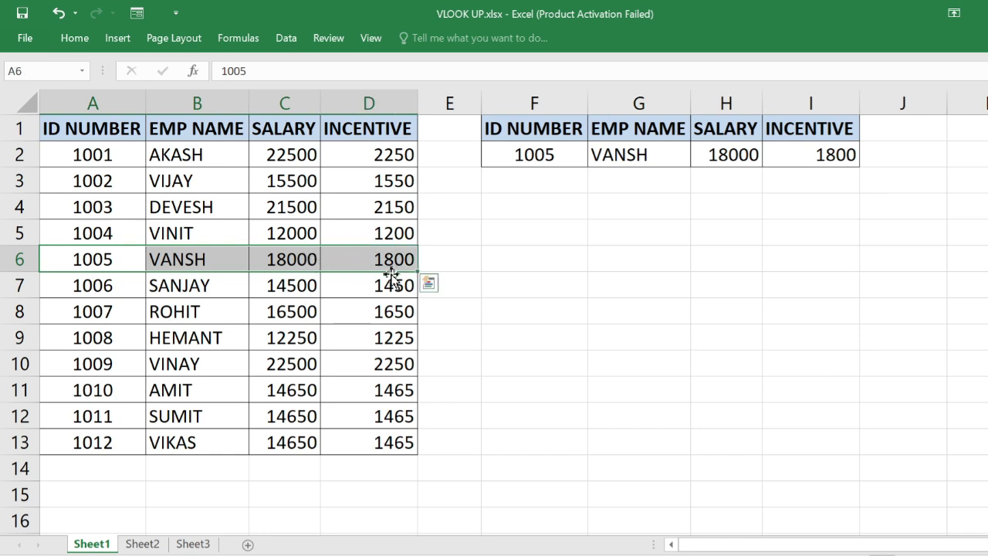
{"action": "left_click_drag", "start_coordinate": [546, 161], "coordinate": [830, 153]}
{"action": "left_click", "coordinate": [725, 258]}
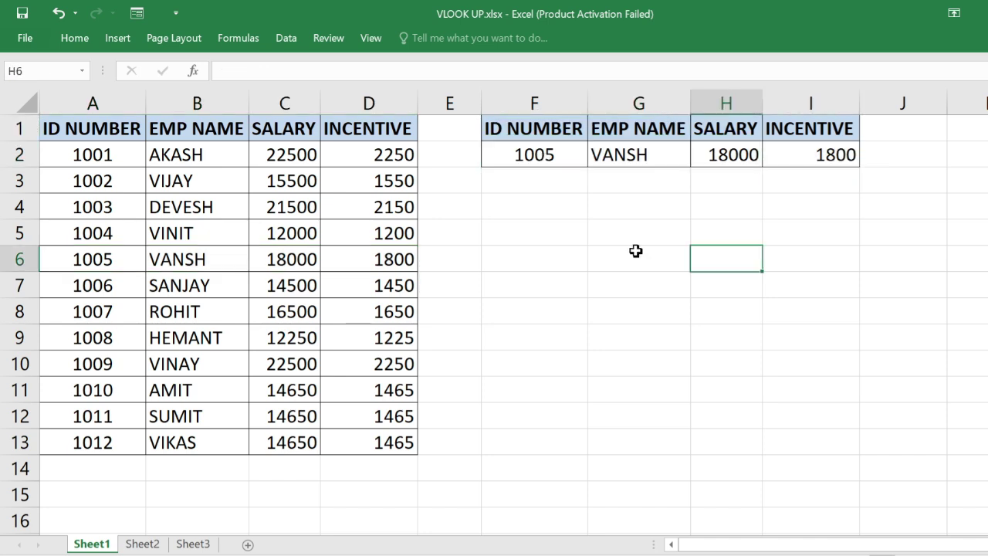
{"action": "left_click", "coordinate": [595, 202]}
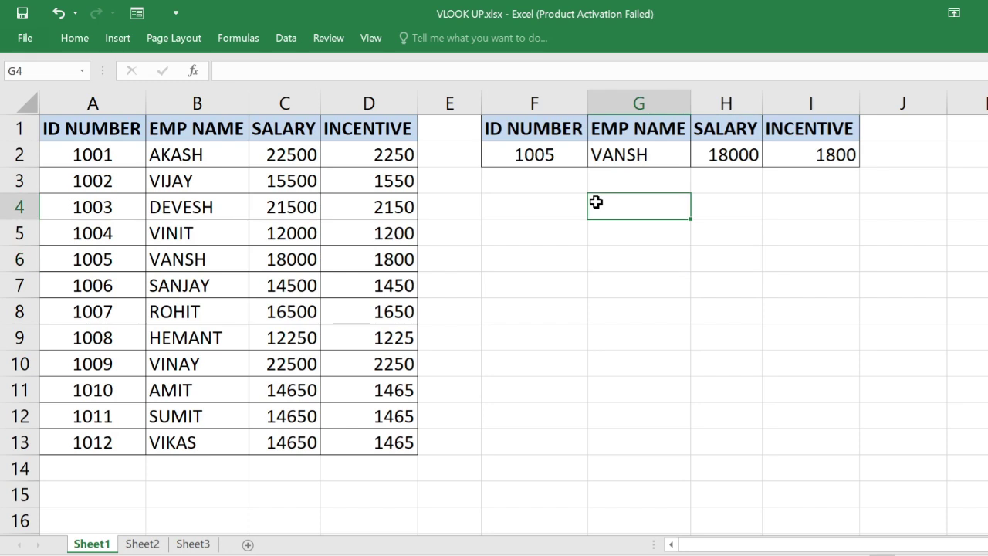
{"action": "left_click_drag", "start_coordinate": [538, 203], "coordinate": [722, 362]}
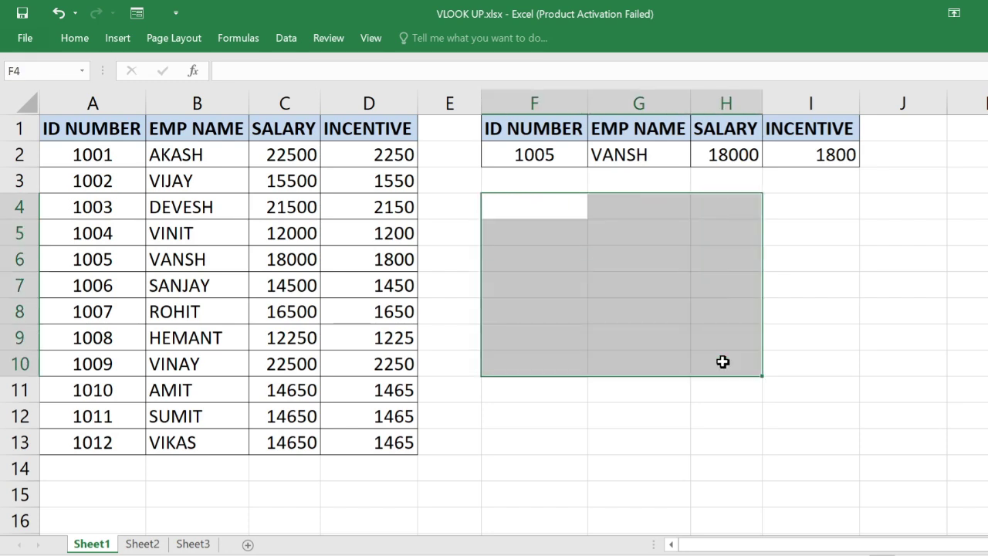